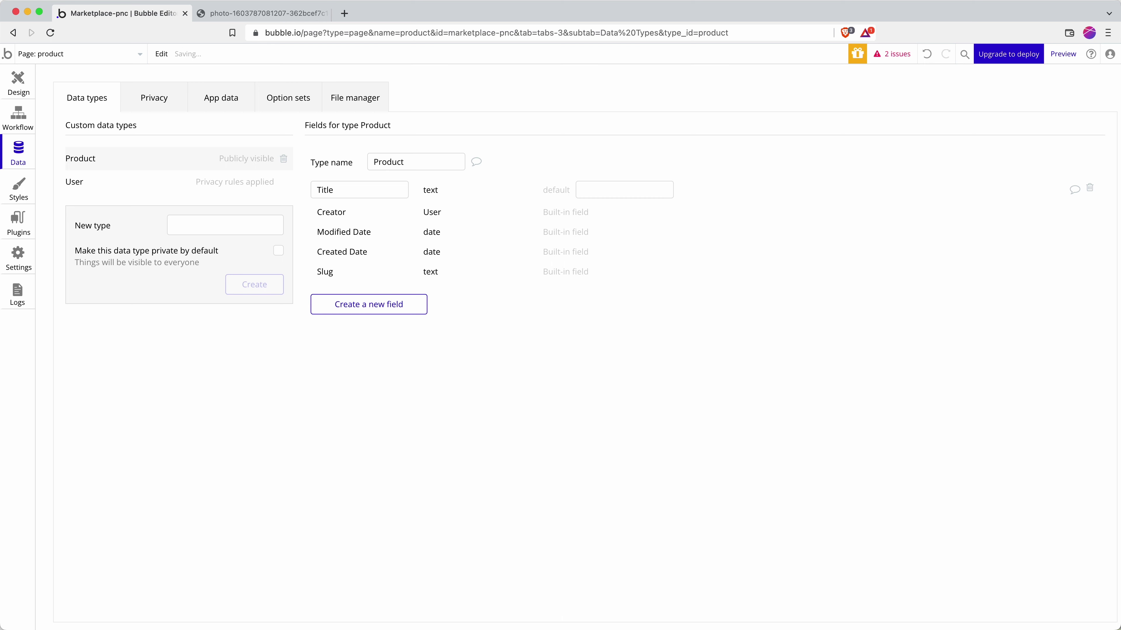
- Add a text field named "Short description" to the Product data type
left_click(18, 84)
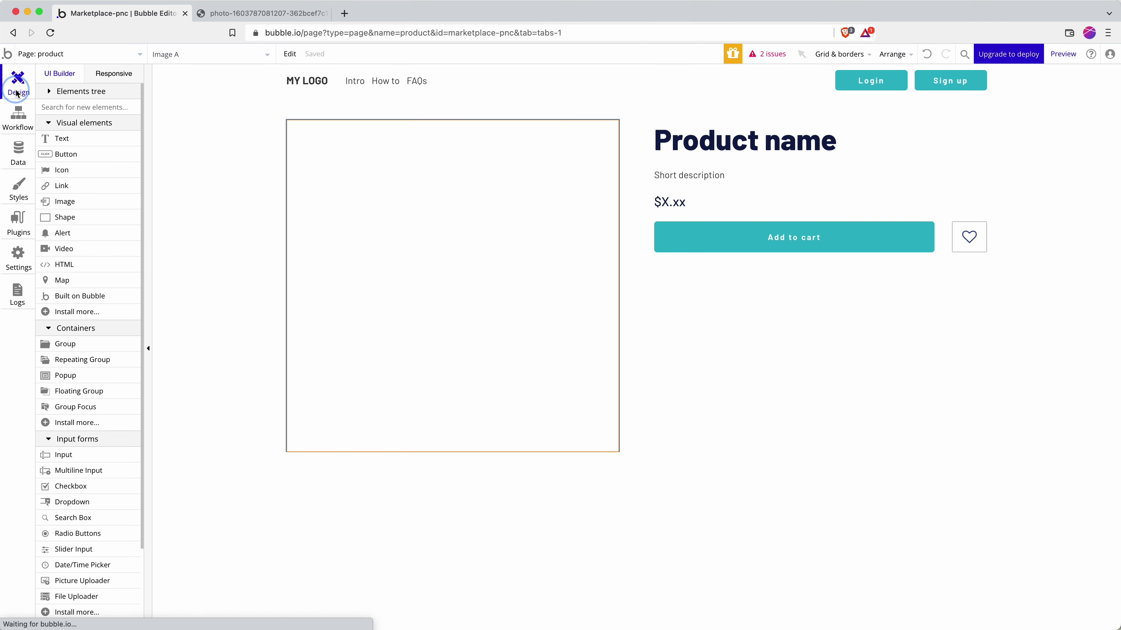
left_click(18, 161)
left_click(376, 309)
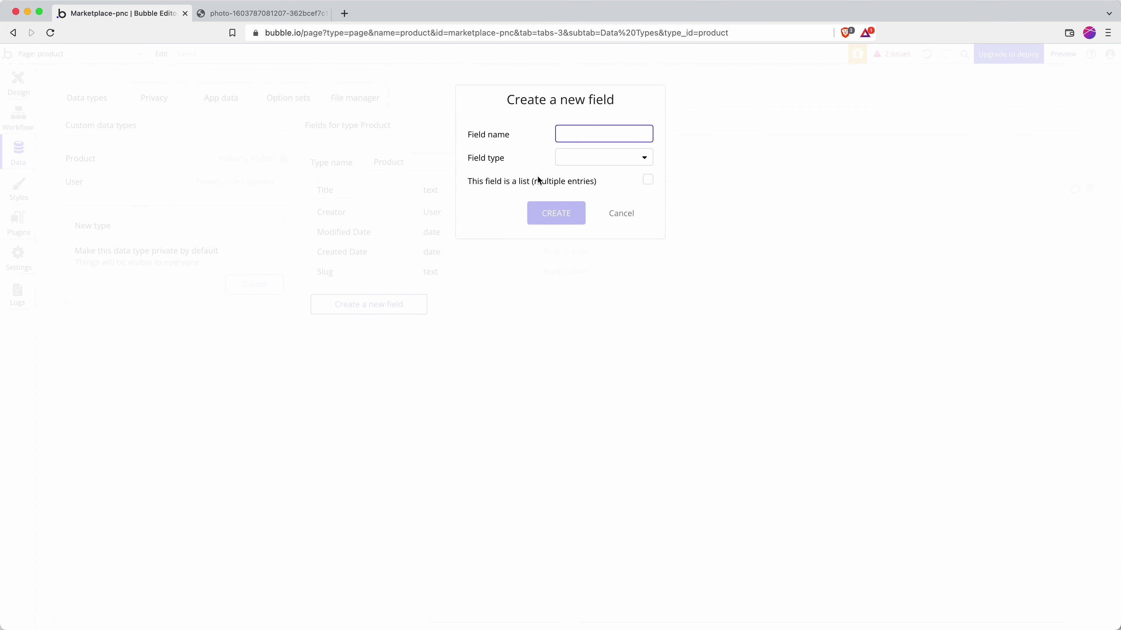
type("Short descripti")
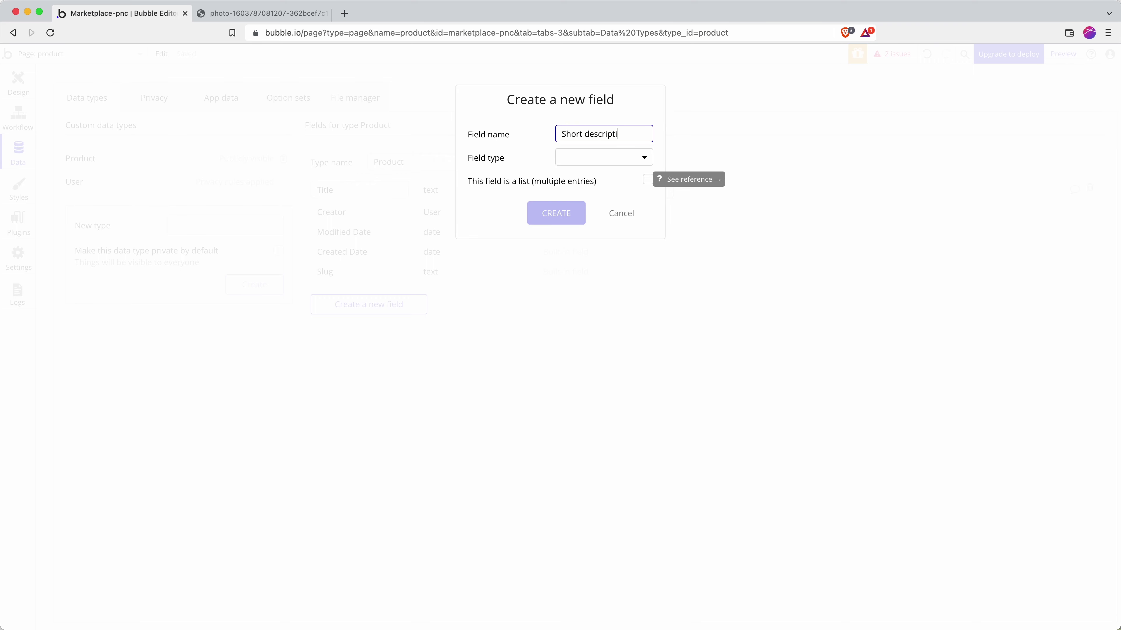
type("on")
left_click(573, 157)
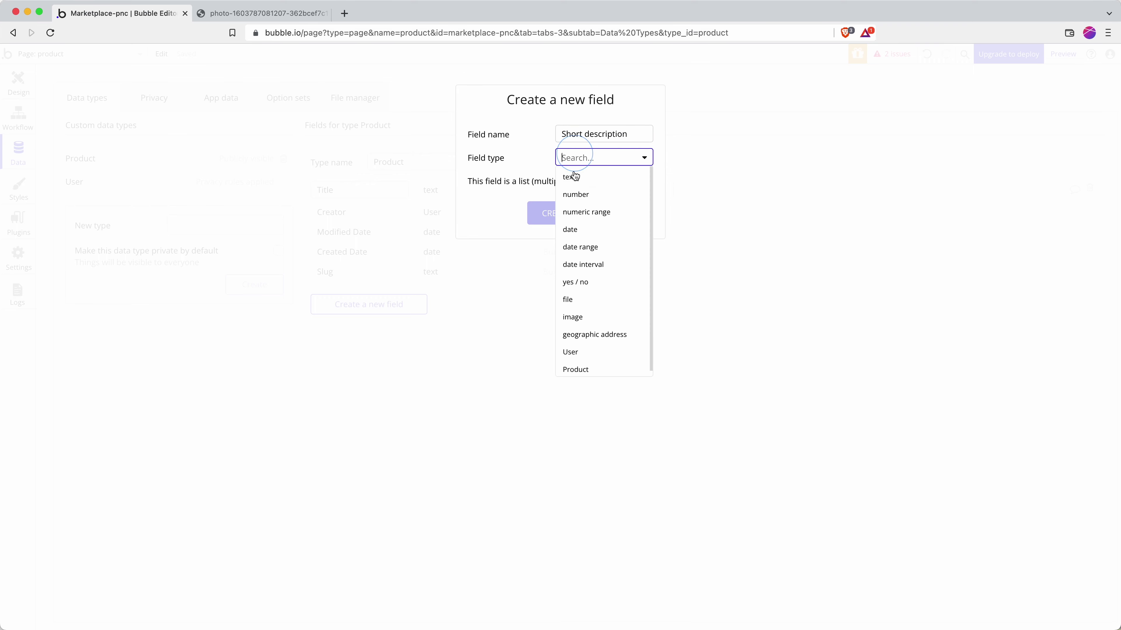
left_click(572, 177)
left_click(562, 215)
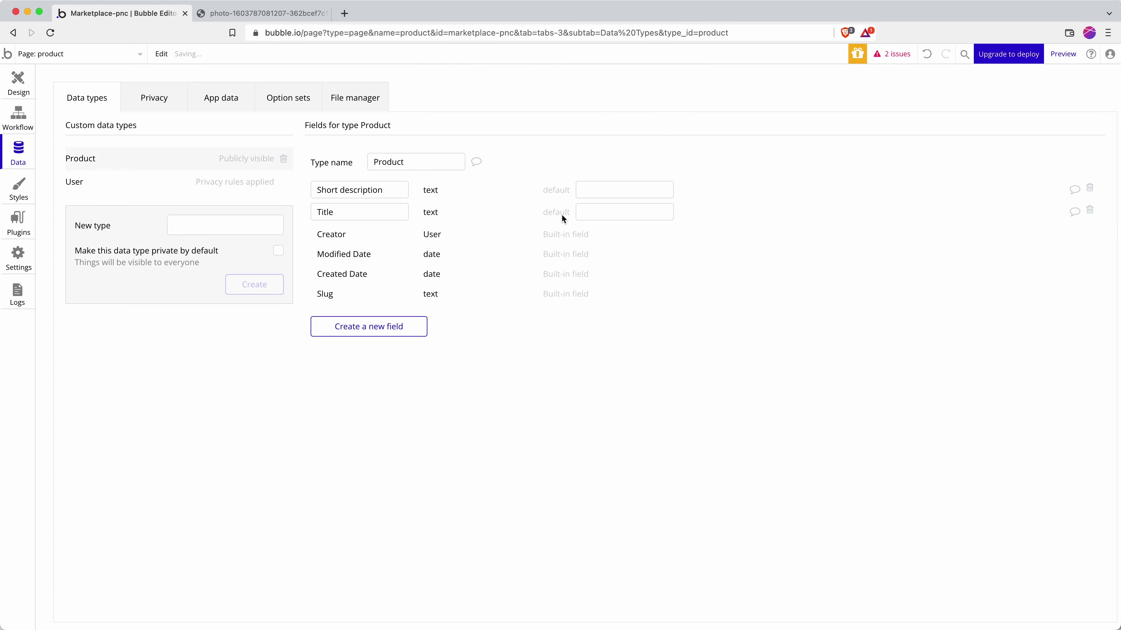
- Add a number field named "Price" to the Product data type
left_click(18, 94)
left_click(20, 156)
left_click(382, 338)
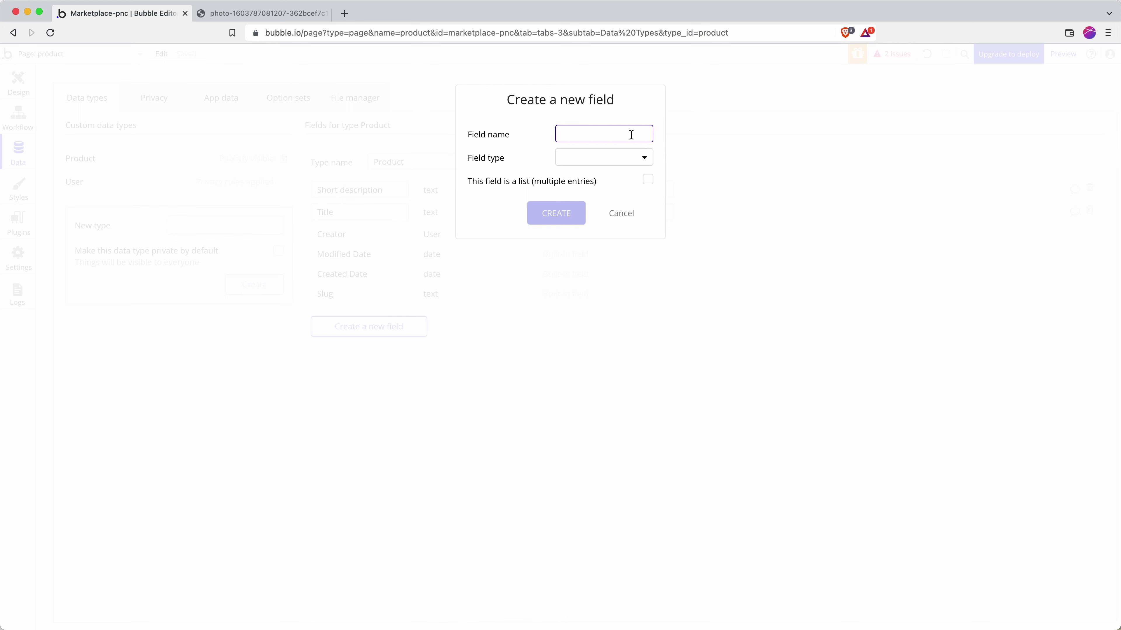
type("Price")
left_click(602, 157)
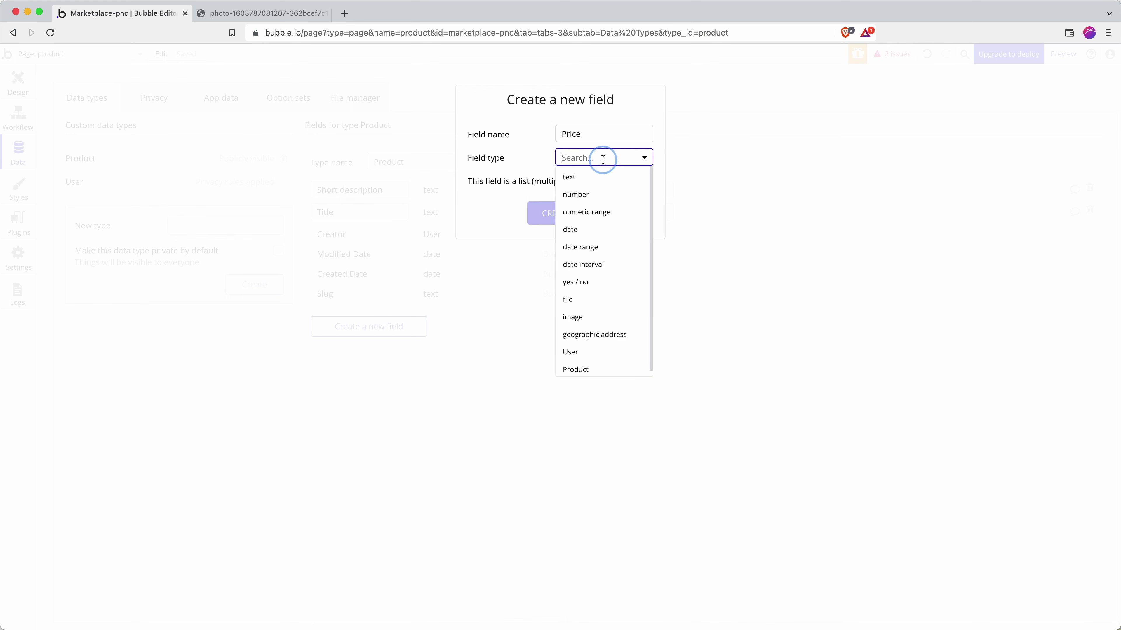
left_click(582, 203)
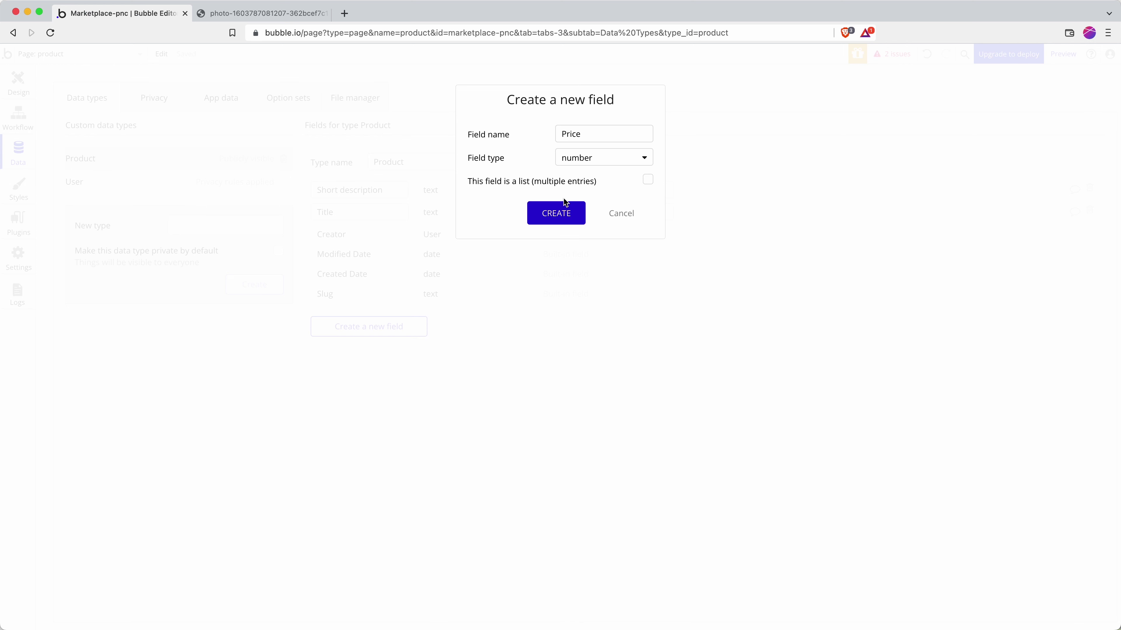
left_click(558, 214)
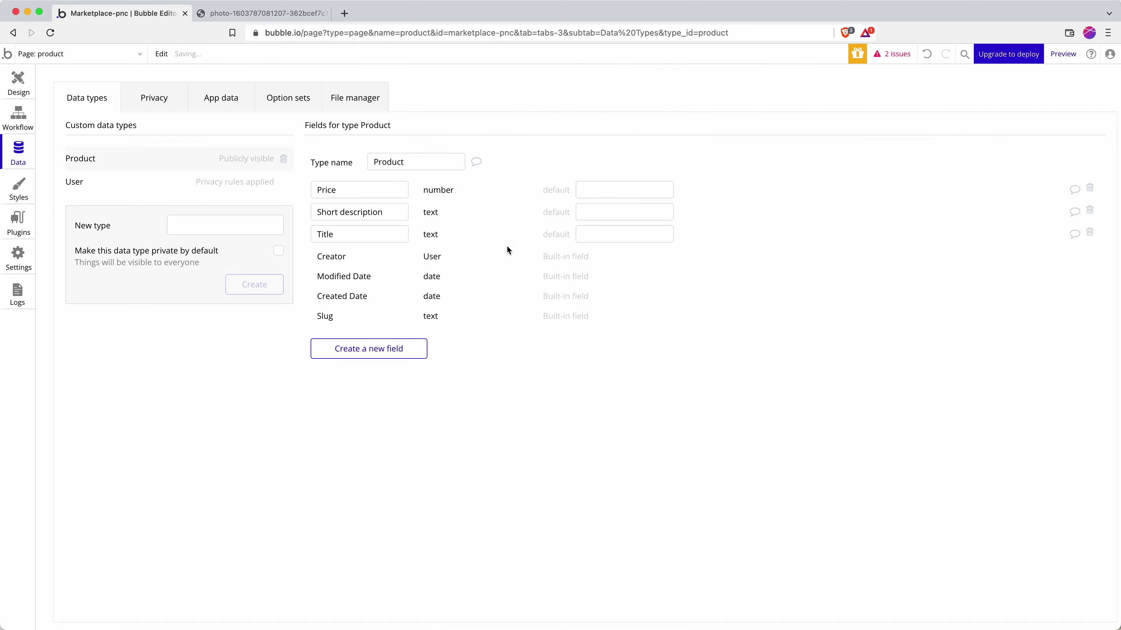
- Add an image field named "Thumbnail" to the Product data type
left_click(353, 349)
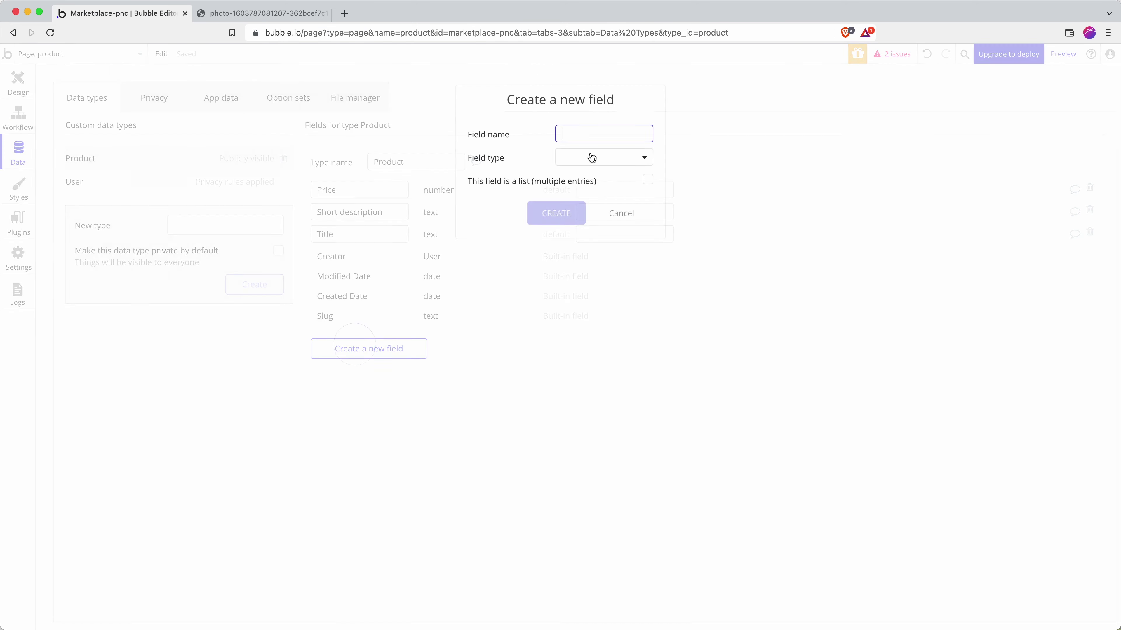
type("Thumbnail")
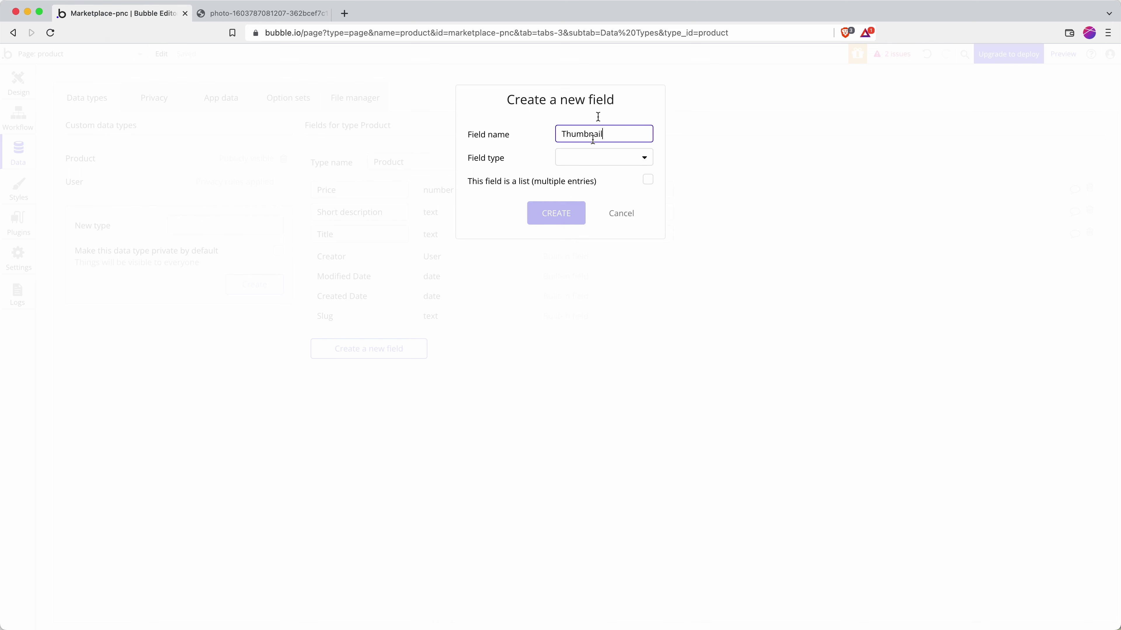
left_click(611, 158)
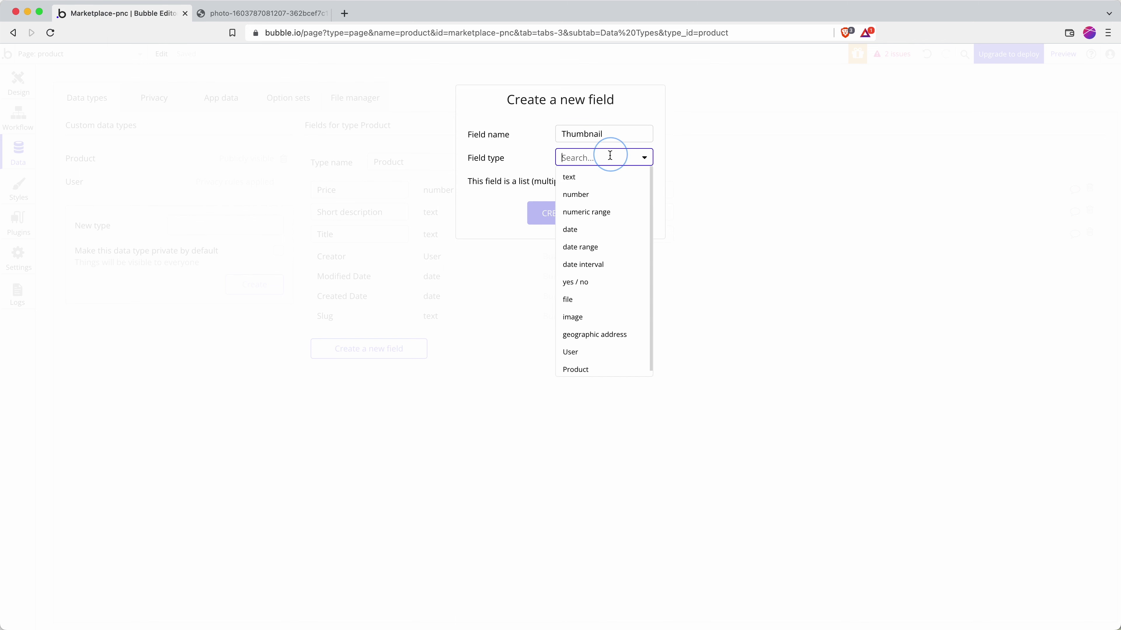
left_click(585, 318)
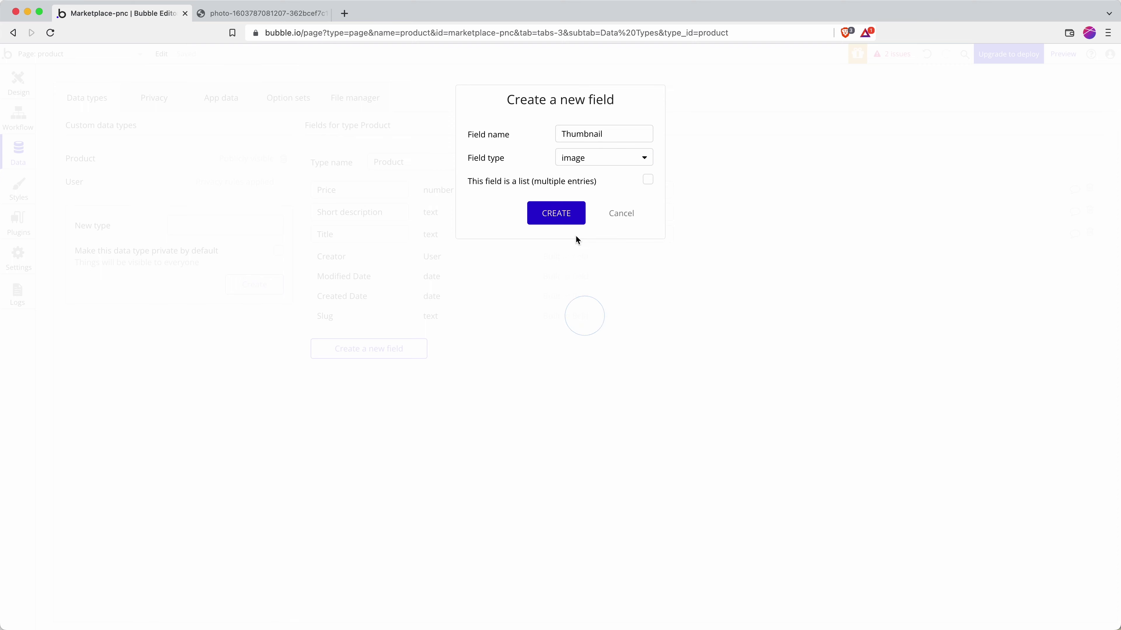
left_click(573, 216)
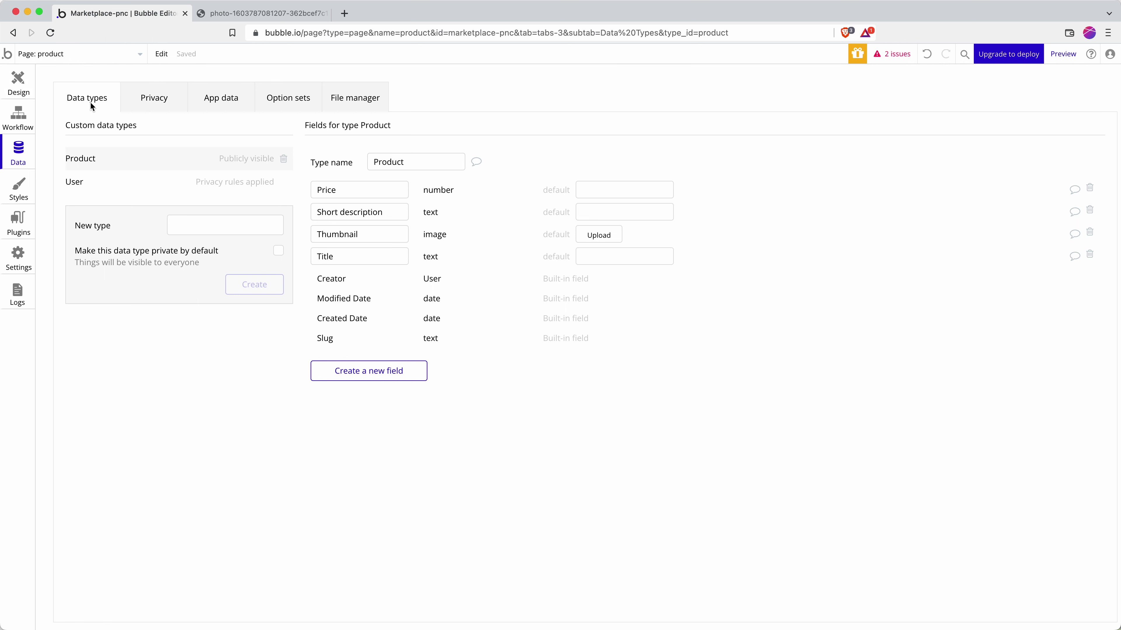
- Start a new Product database entry with title "Sneakers" and short description "These are really great sneakers."
left_click(223, 102)
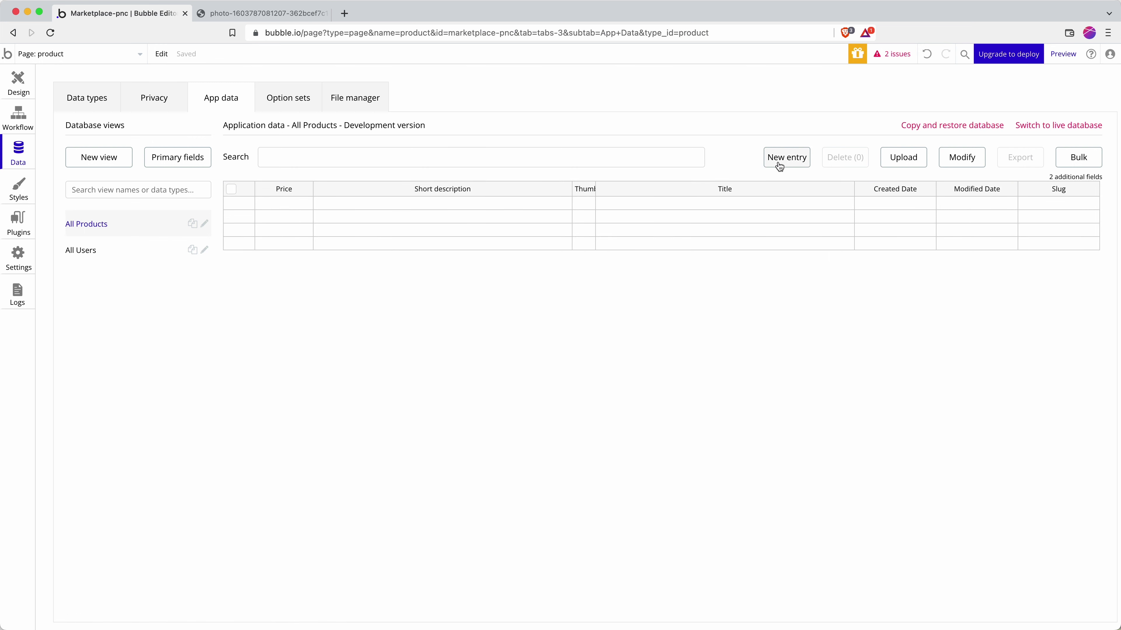
left_click(788, 157)
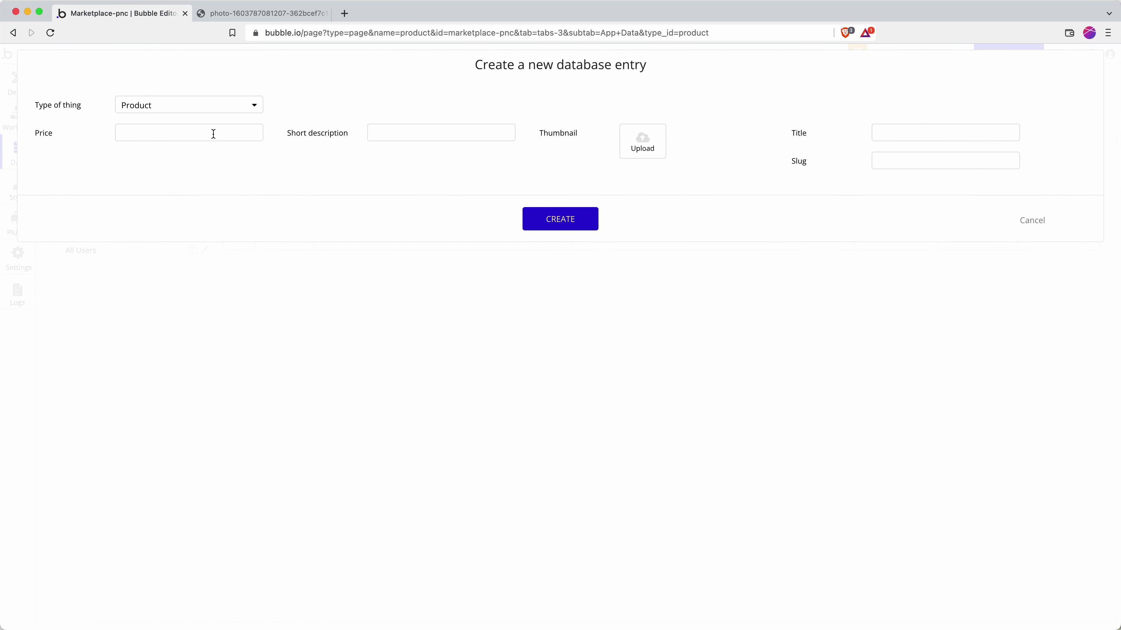
left_click(917, 133)
type("Sneakers")
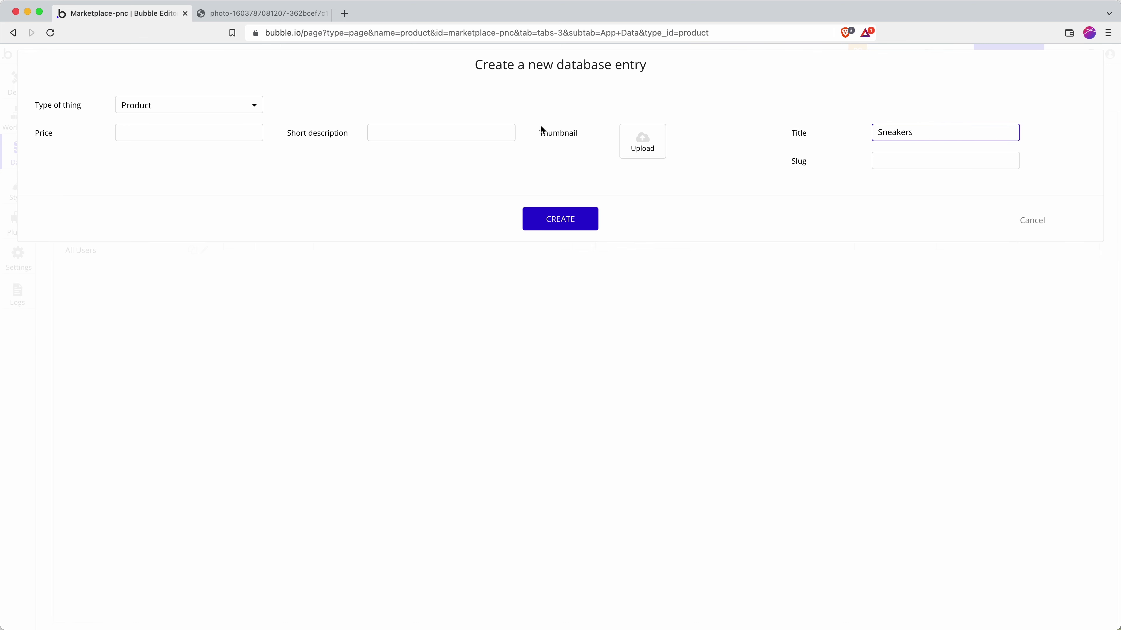
left_click(430, 129)
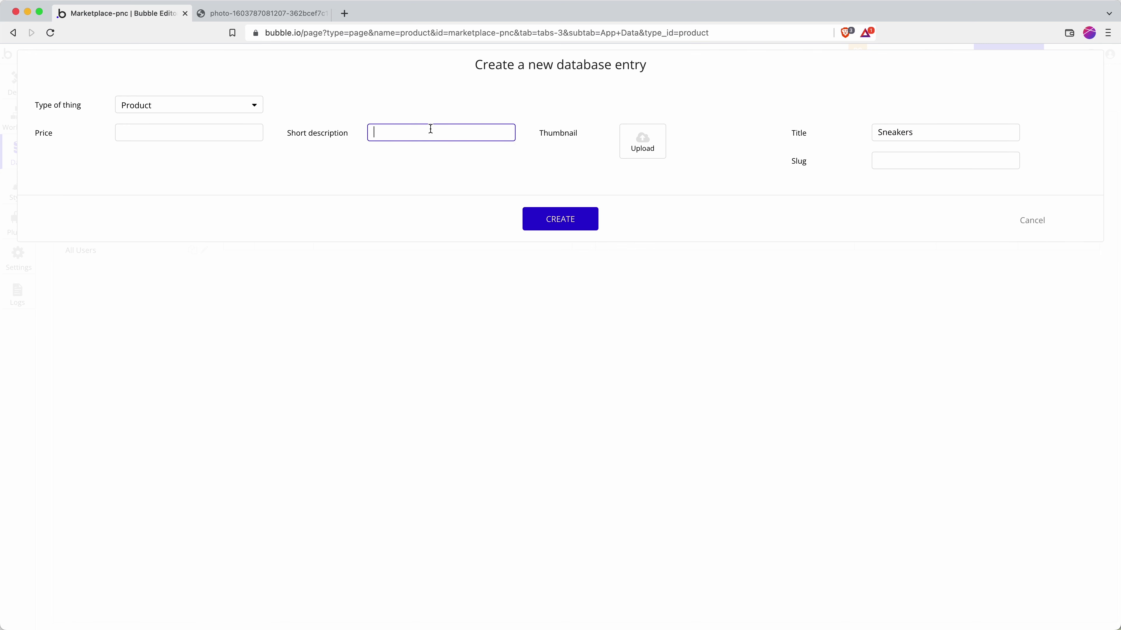
type("These are really great sneakers.")
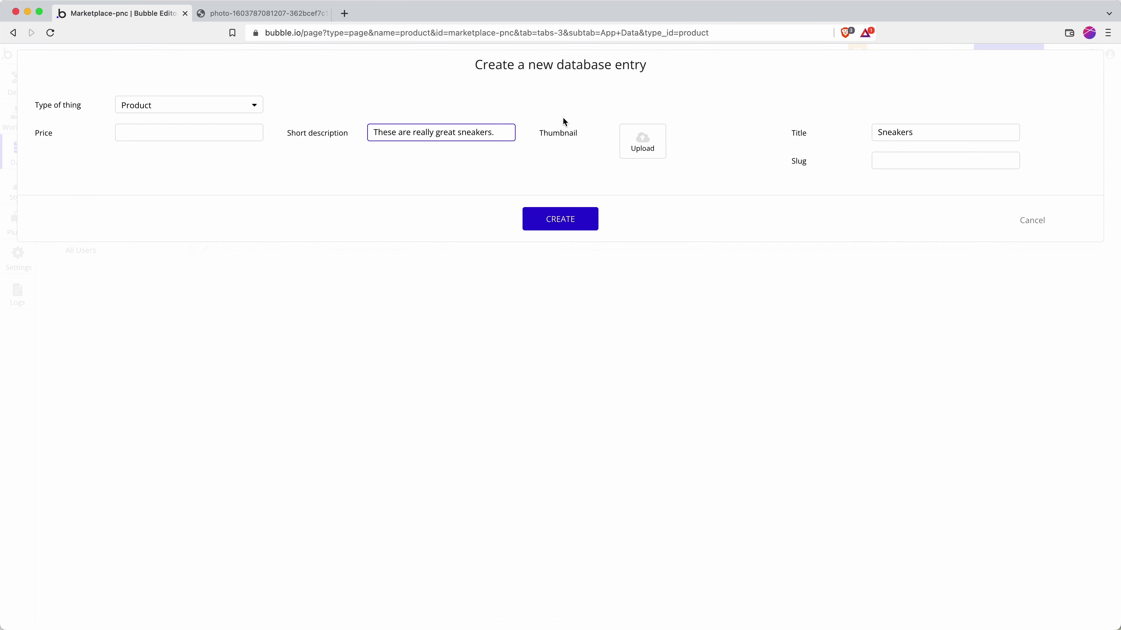
- Set the entry's price to 34.99, upload the sneaker photo as its thumbnail, and create the entry
left_click(168, 129)
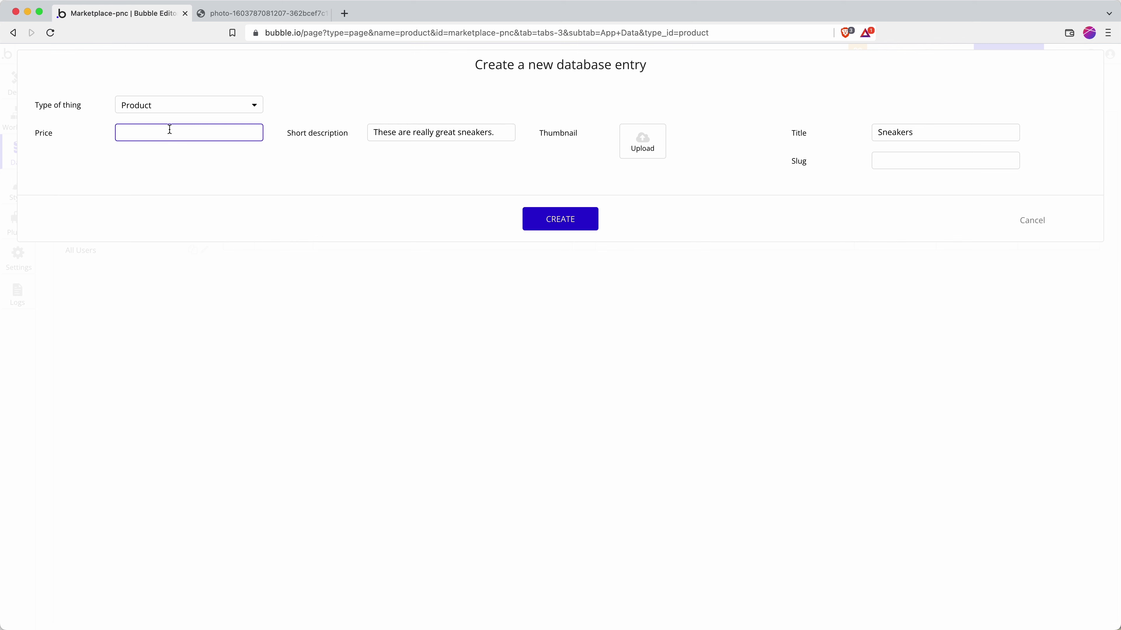
type("34")
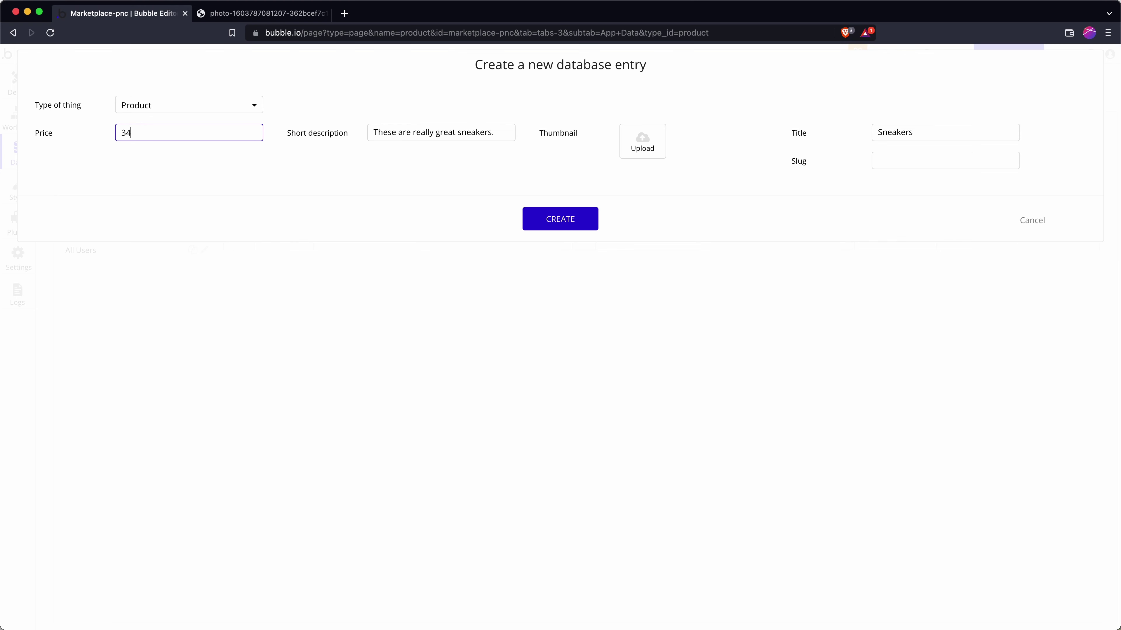
type(".99")
left_click_drag(1120, 161, 643, 142)
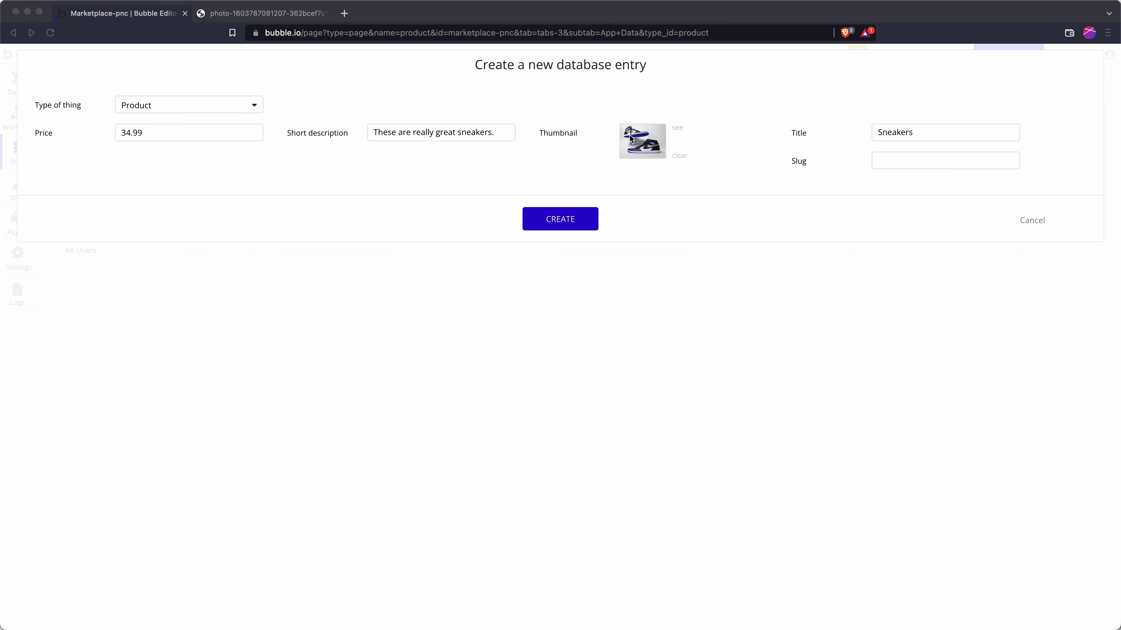
left_click(555, 226)
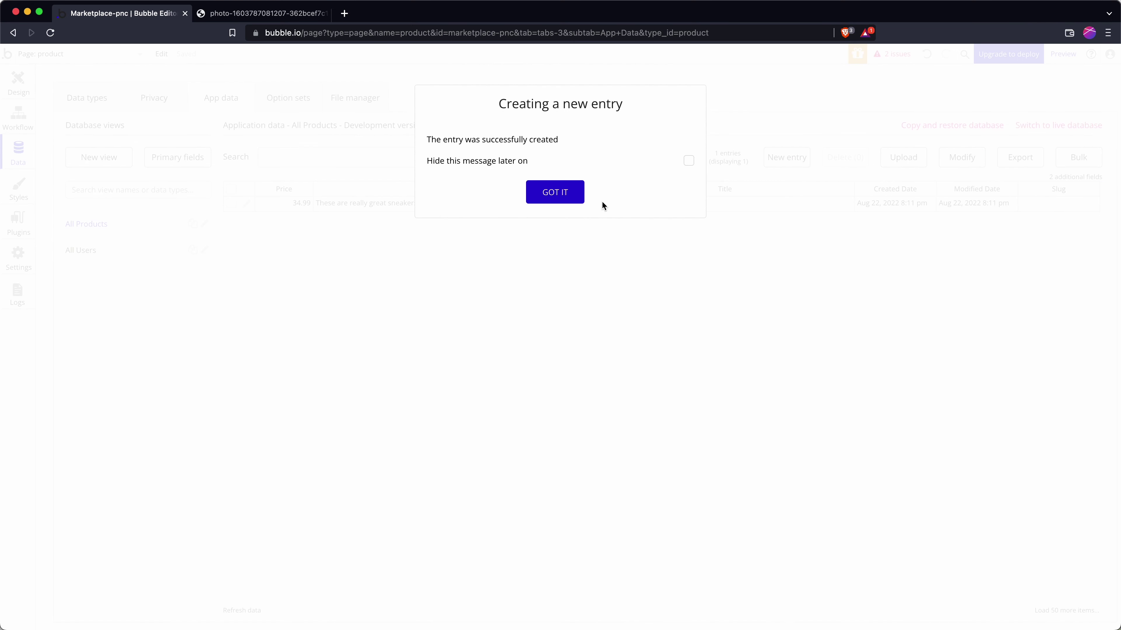
left_click(547, 194)
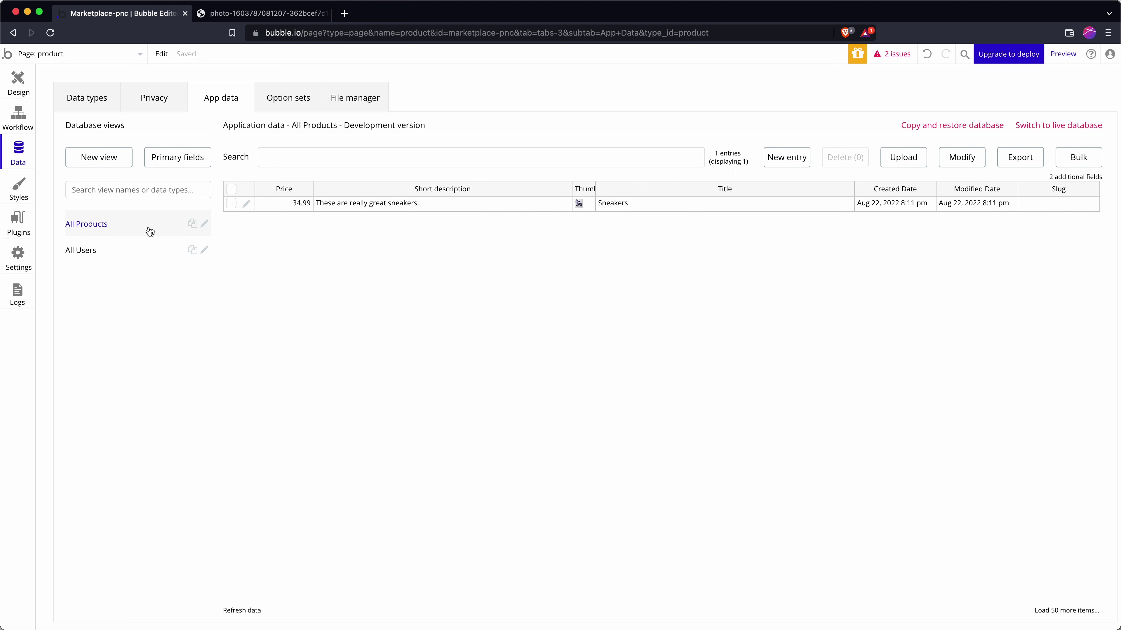
- Set the product page's type of content to Product in the page's properties
left_click(17, 83)
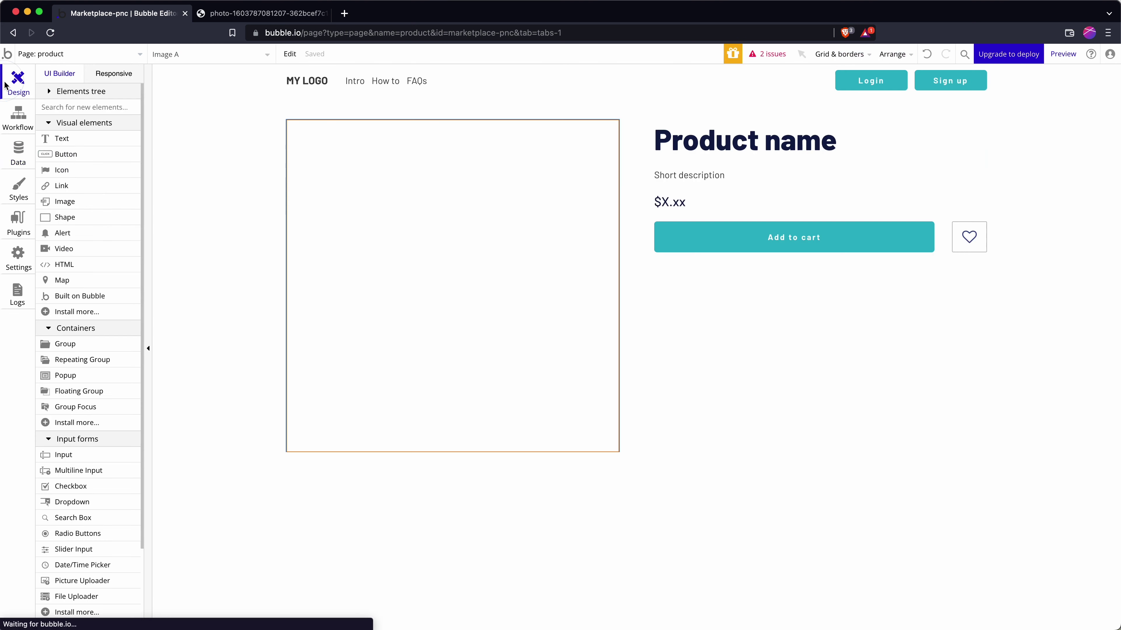
left_click(517, 535)
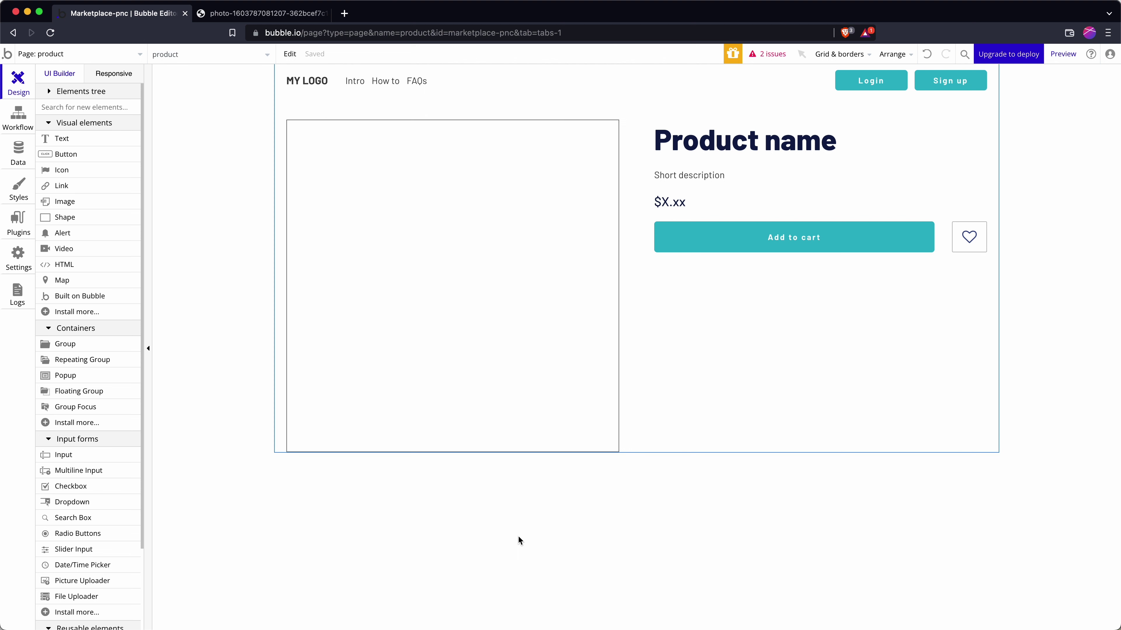
double_click(517, 535)
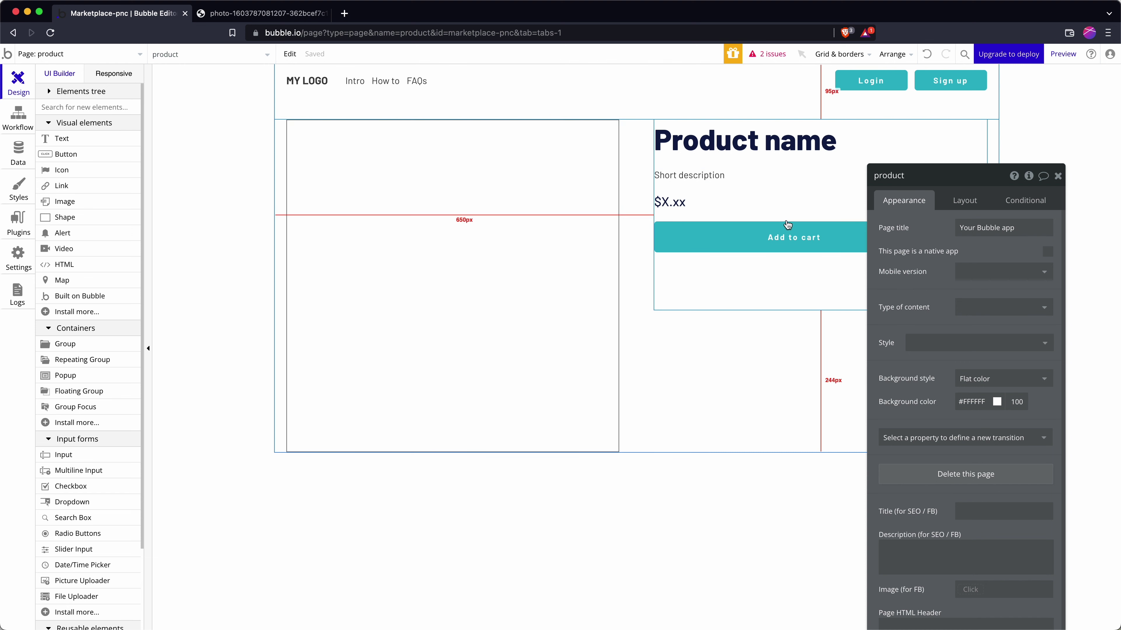
left_click(752, 152)
left_click(733, 498)
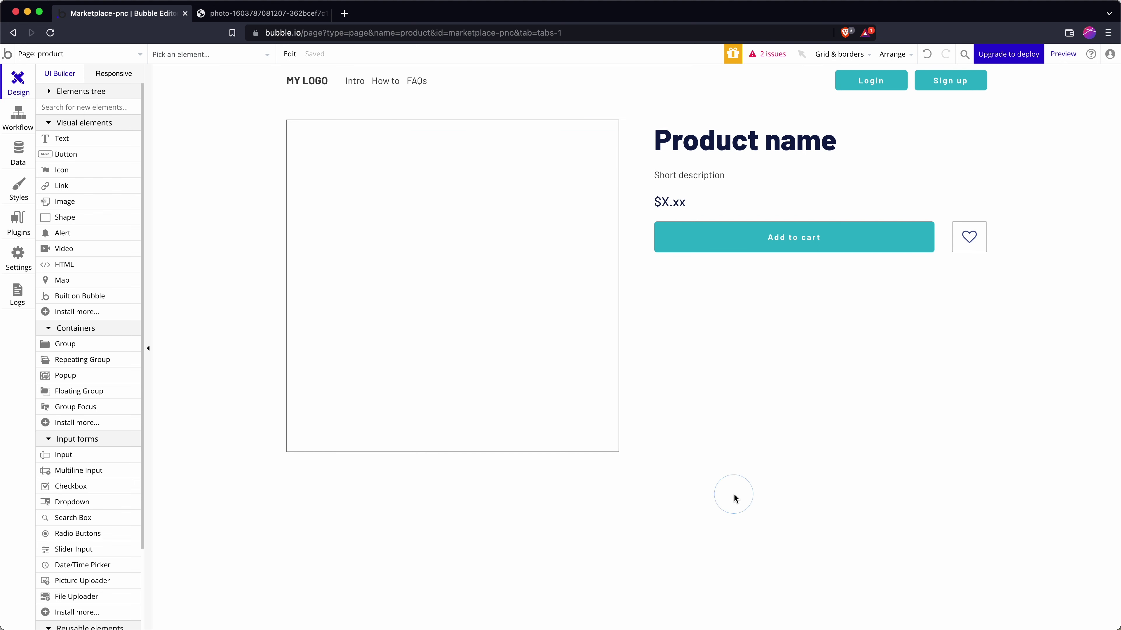
left_click(702, 509)
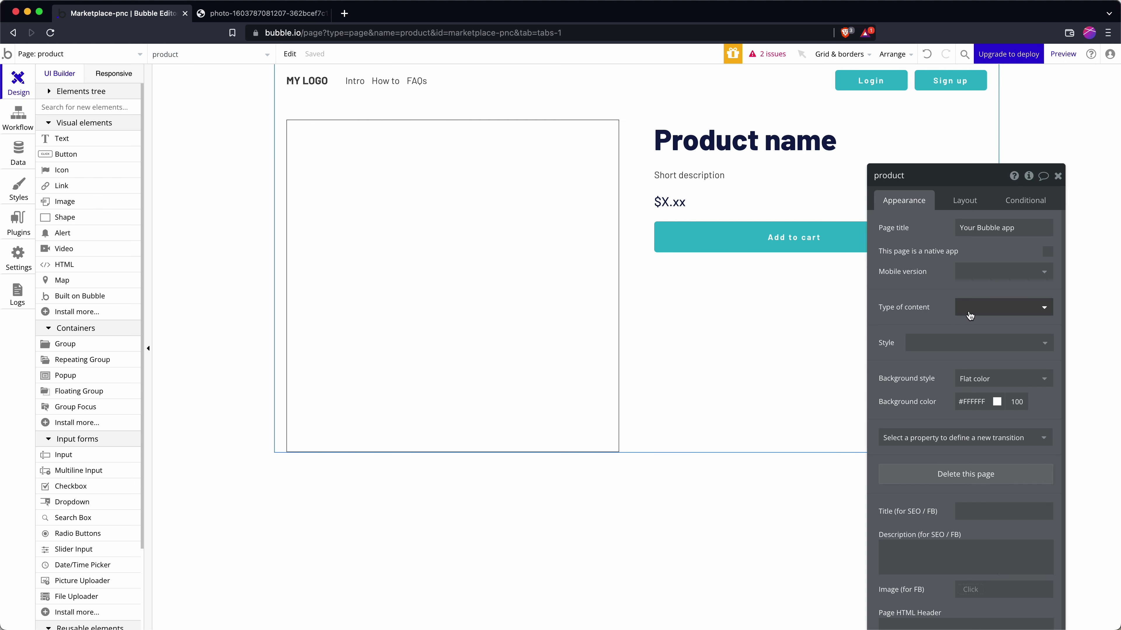
left_click(971, 314)
left_click(983, 362)
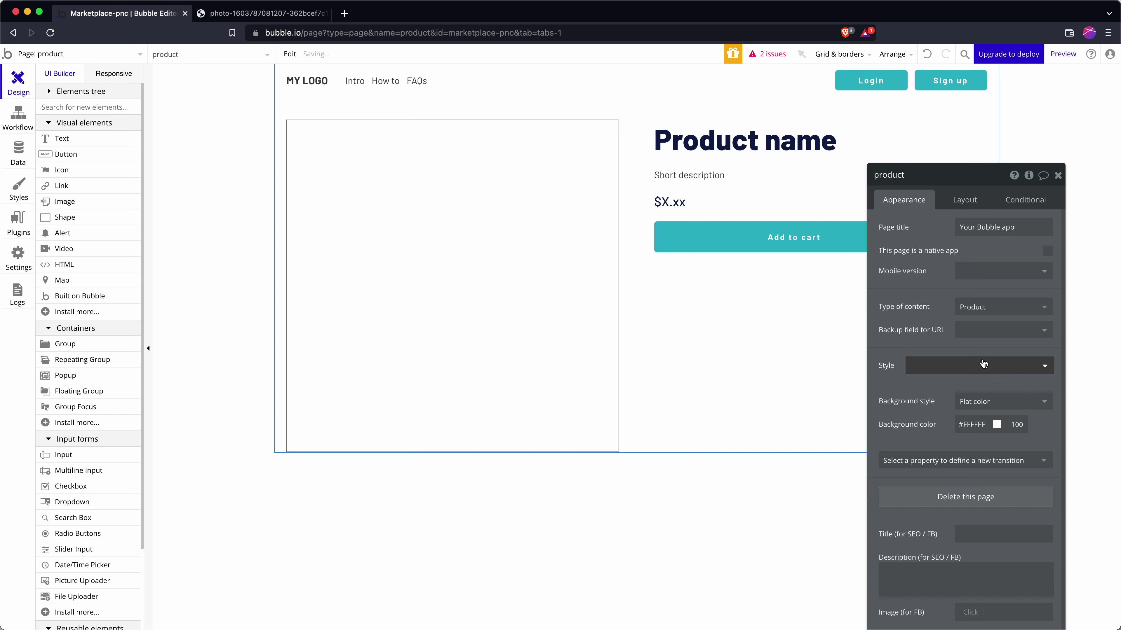
- Replace the "Product name" heading's static text with the dynamic expression Current Page Product's Title
left_click(710, 141)
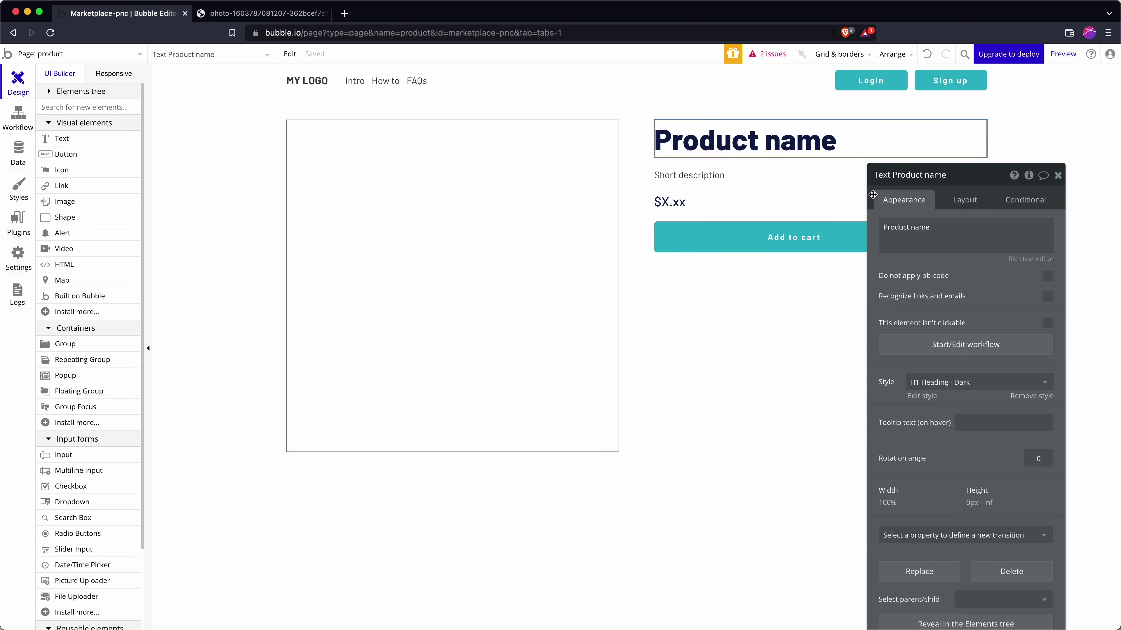
left_click(918, 226)
key("ctrl+a")
key("BackSpace")
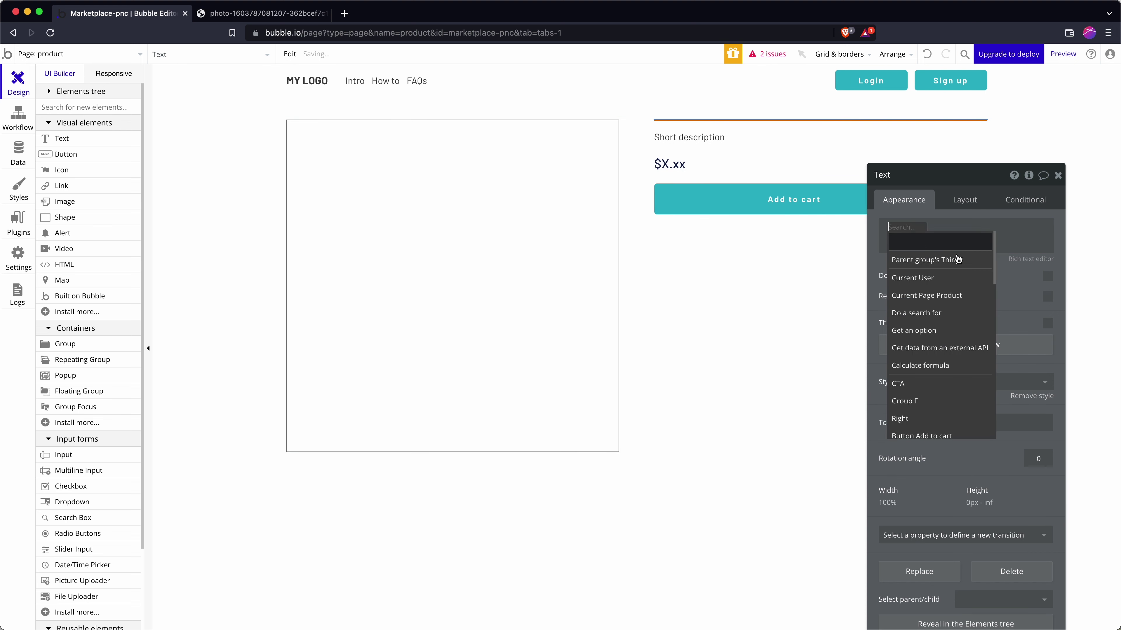
left_click(934, 295)
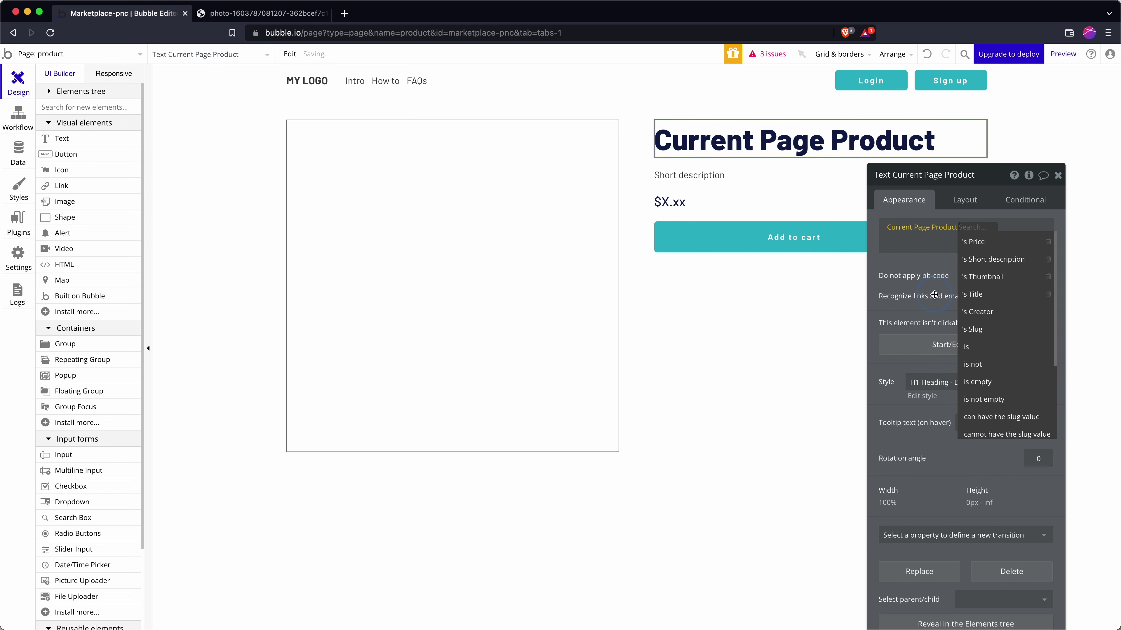
left_click(971, 294)
- Replace the "Short description" placeholder text with the dynamic expression Current Page Product's Short description
left_click(727, 212)
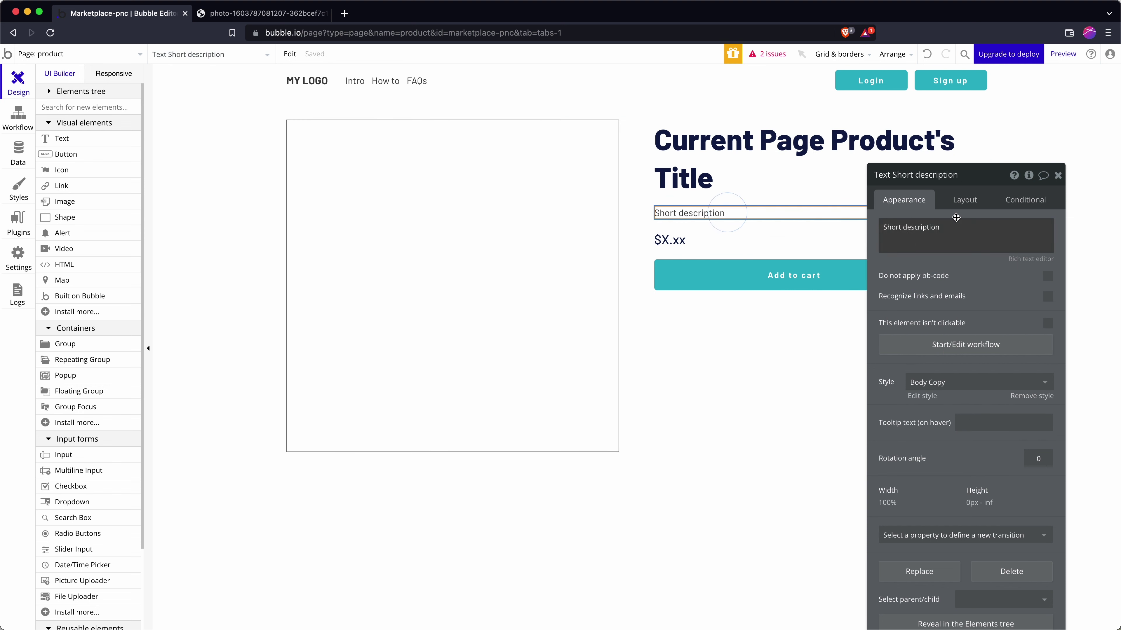
left_click(956, 225)
key("ctrl+a")
key("BackSpace")
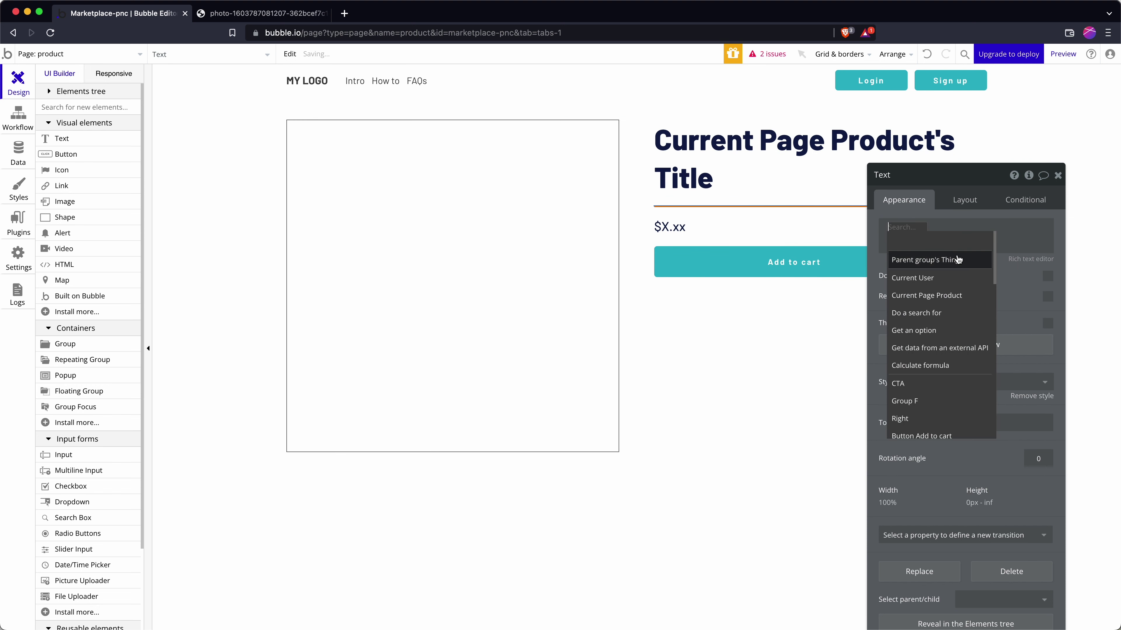
left_click(931, 294)
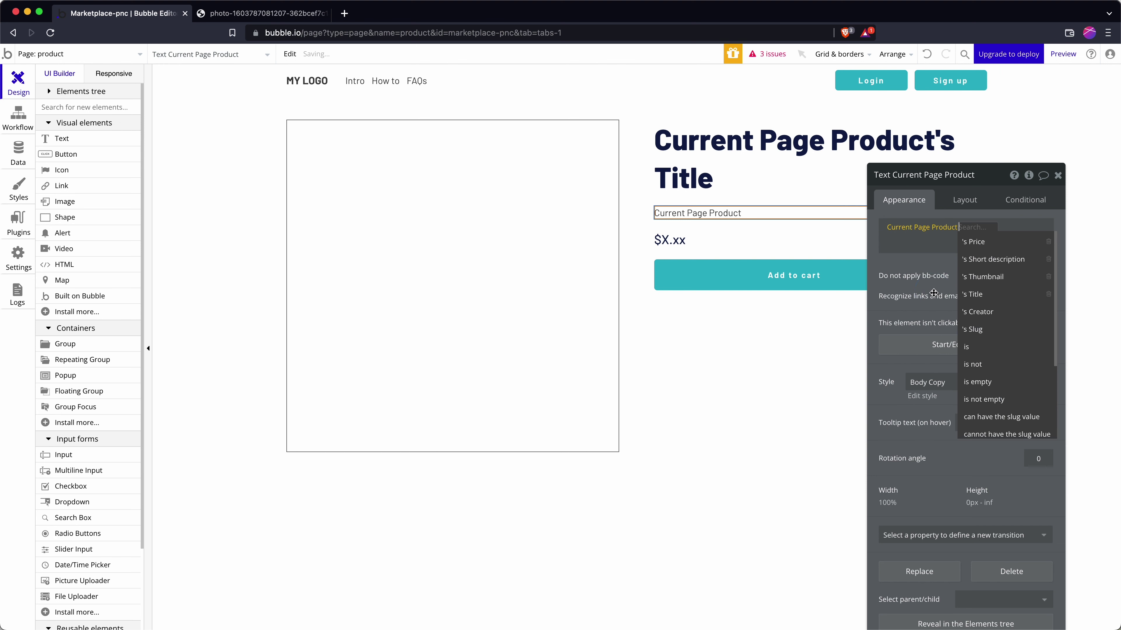
left_click(1000, 260)
- Replace the "$X.xx" placeholder text with the dynamic expression Current Page Product's Price
left_click(679, 240)
left_click(947, 234)
key("ctrl+a")
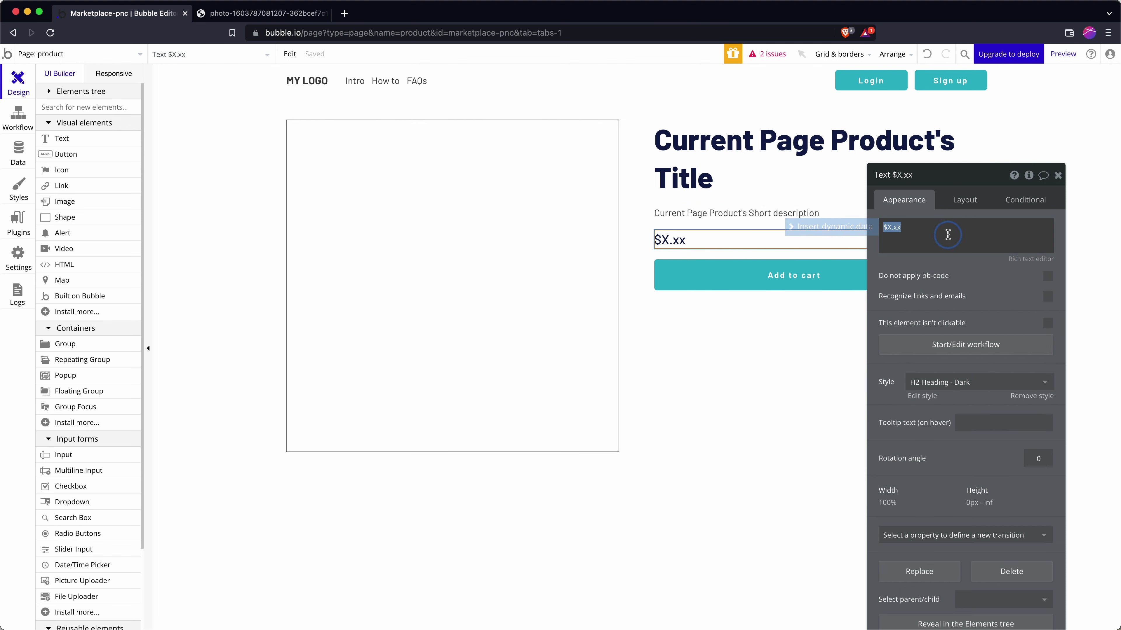
key("BackSpace")
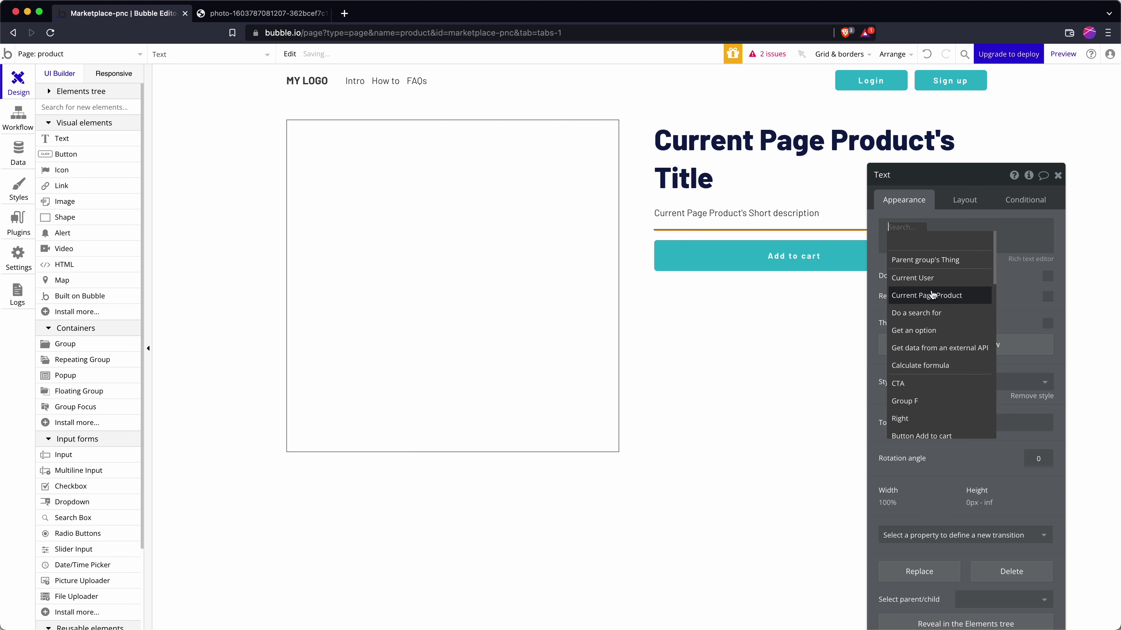
left_click(931, 295)
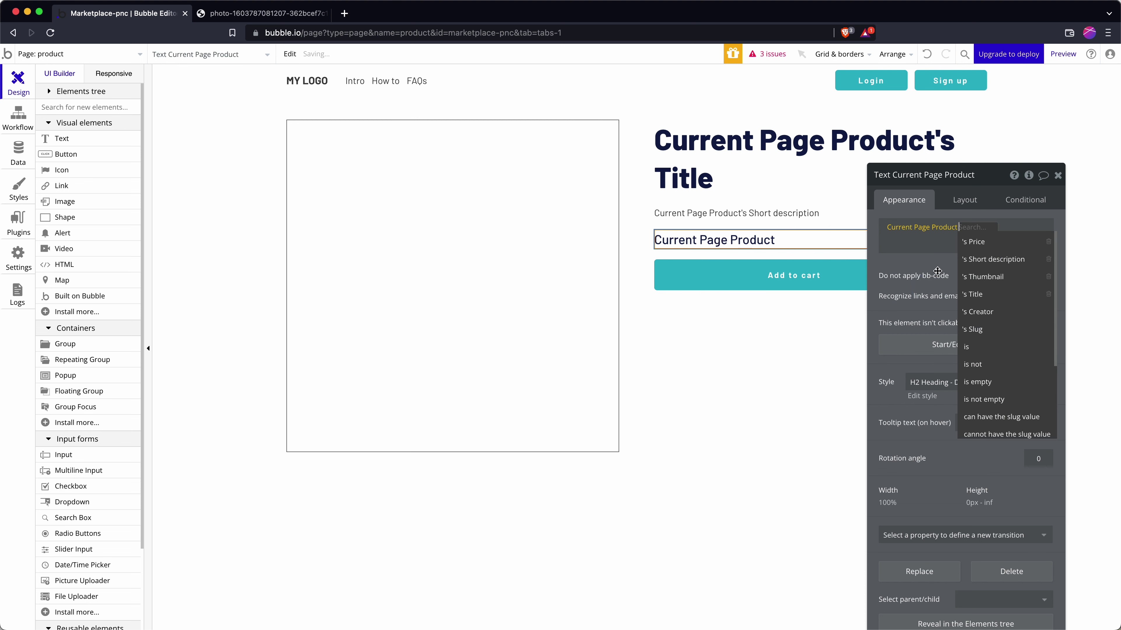
left_click(990, 250)
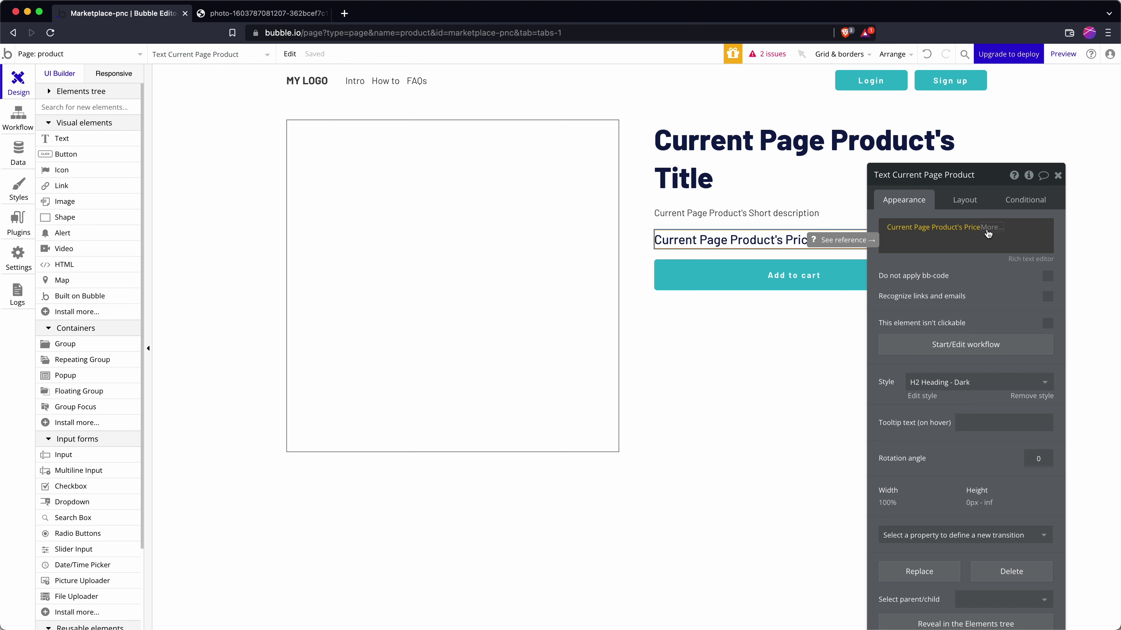
- Format the price expression as Currency with 2 decimal places and the $ symbol
left_click(988, 228)
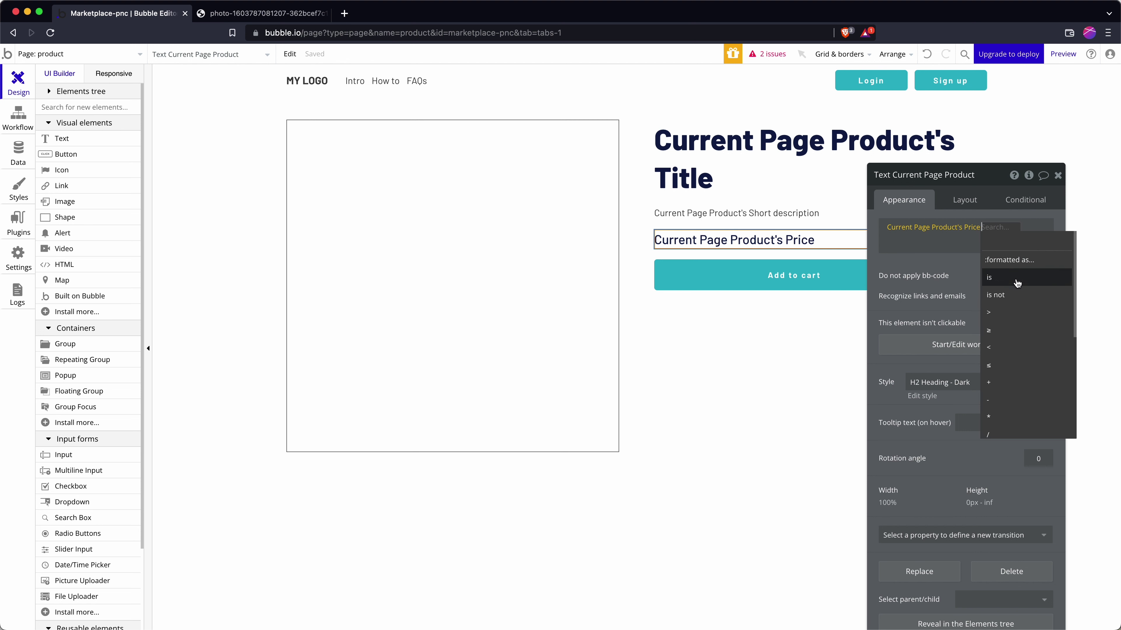
left_click(1010, 260)
left_click(790, 204)
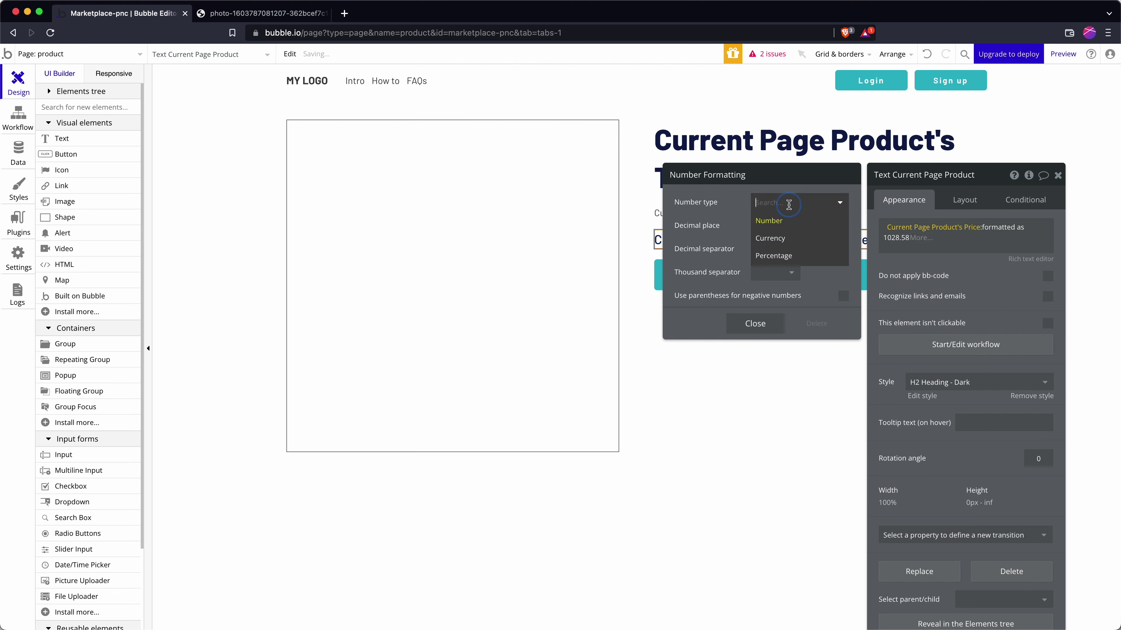
left_click(775, 243)
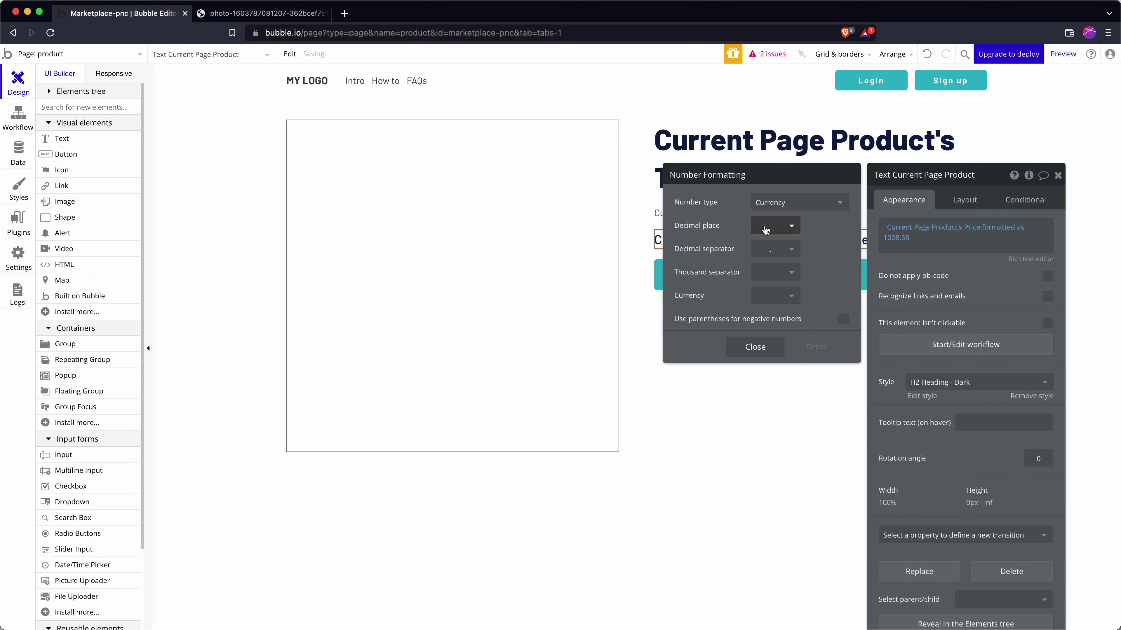
left_click(776, 226)
left_click(742, 226)
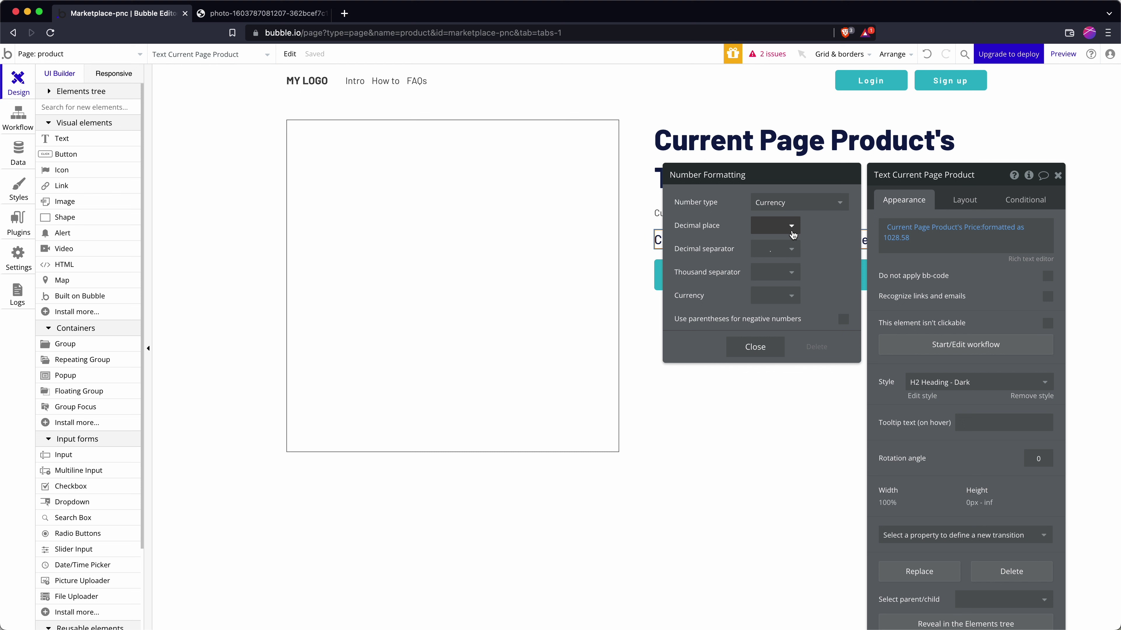
left_click(768, 224)
left_click(765, 298)
left_click(771, 295)
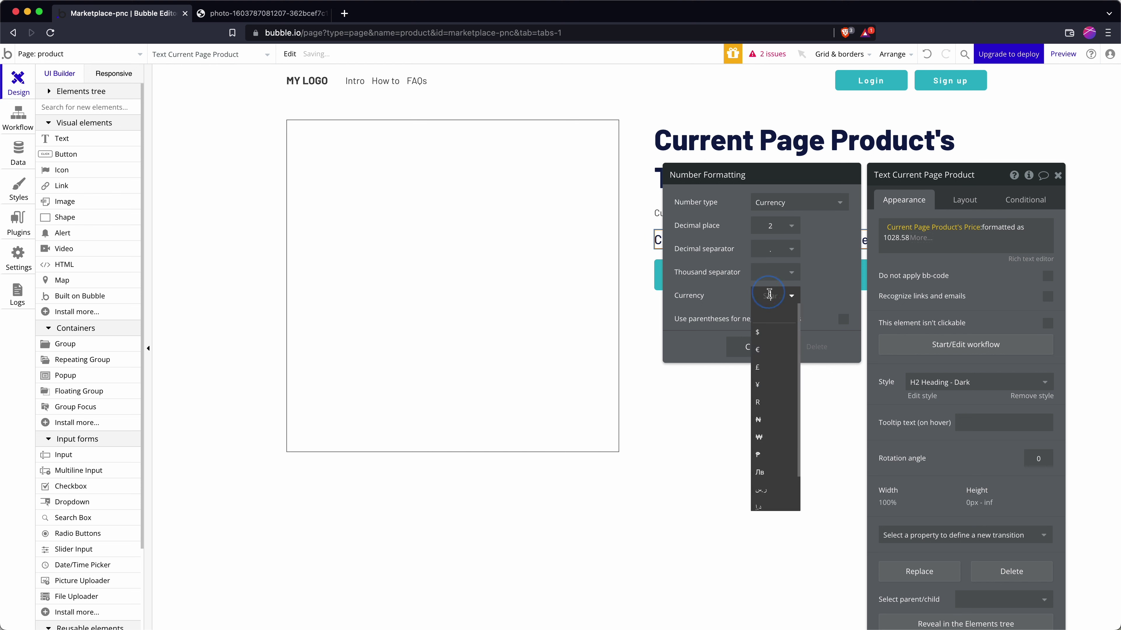
left_click(772, 333)
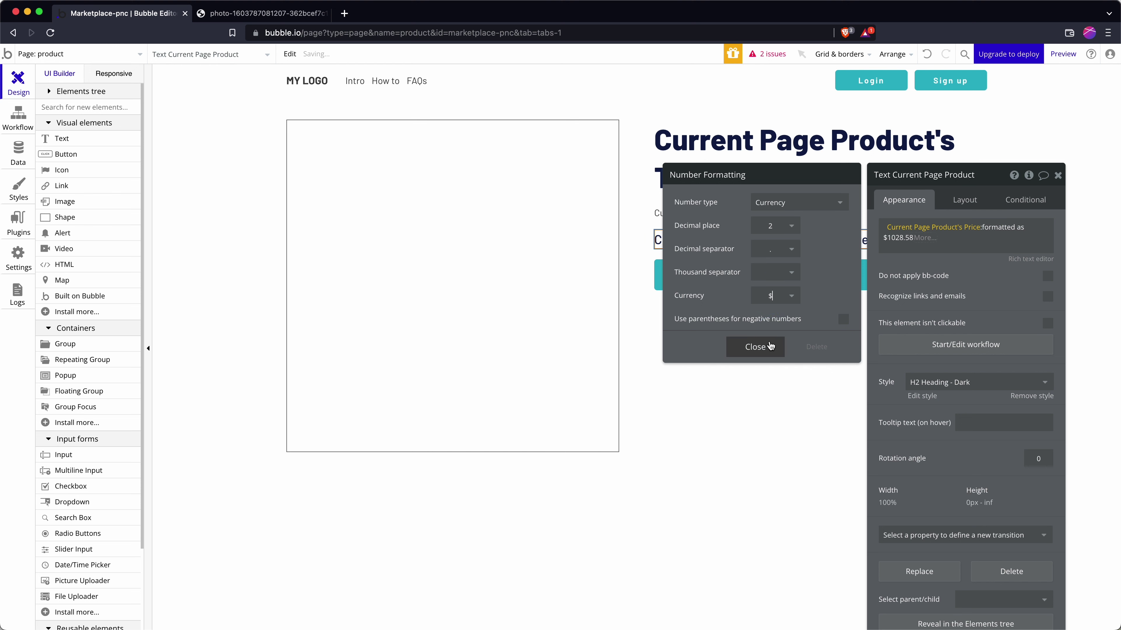
left_click(769, 347)
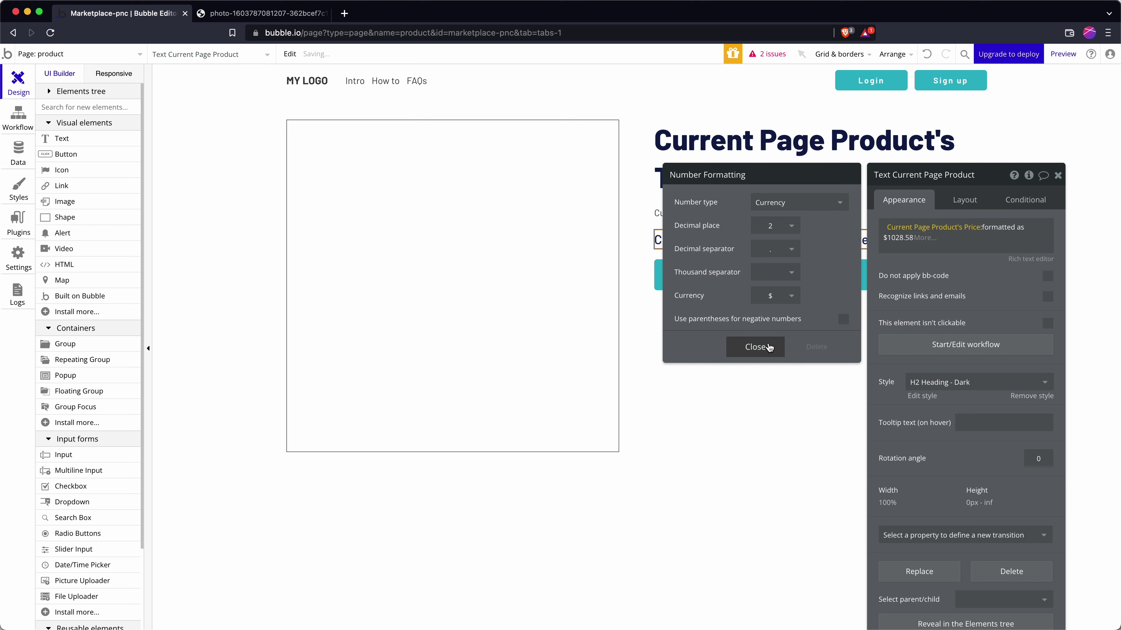
- Set the product image element's dynamic image to Current Page Product's Thumbnail
left_click(520, 240)
left_click(997, 266)
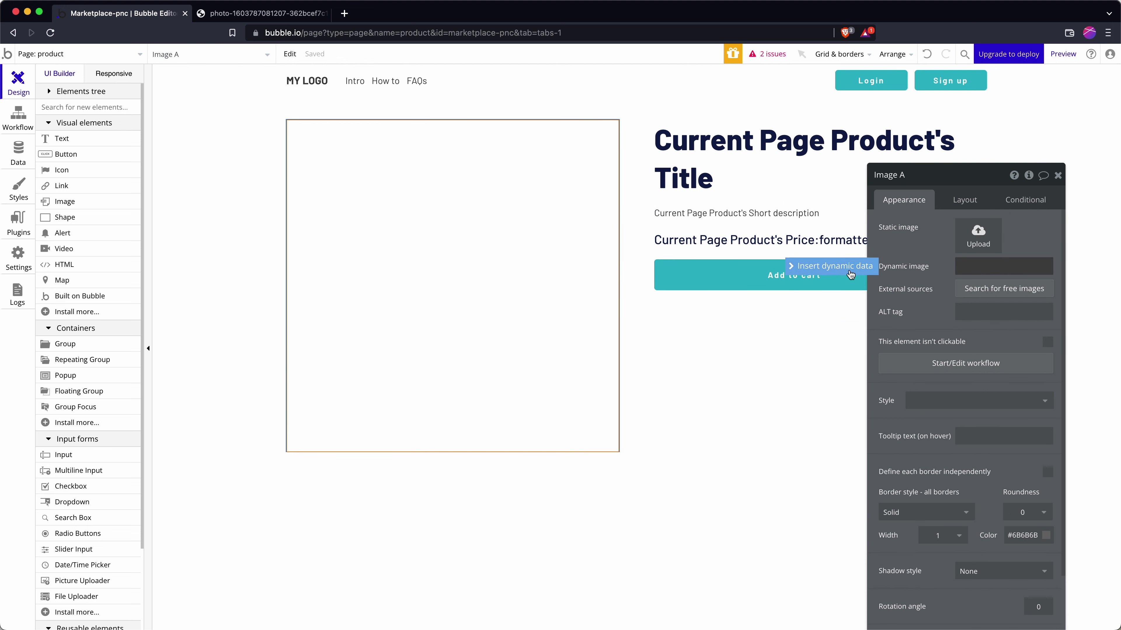
left_click(849, 268)
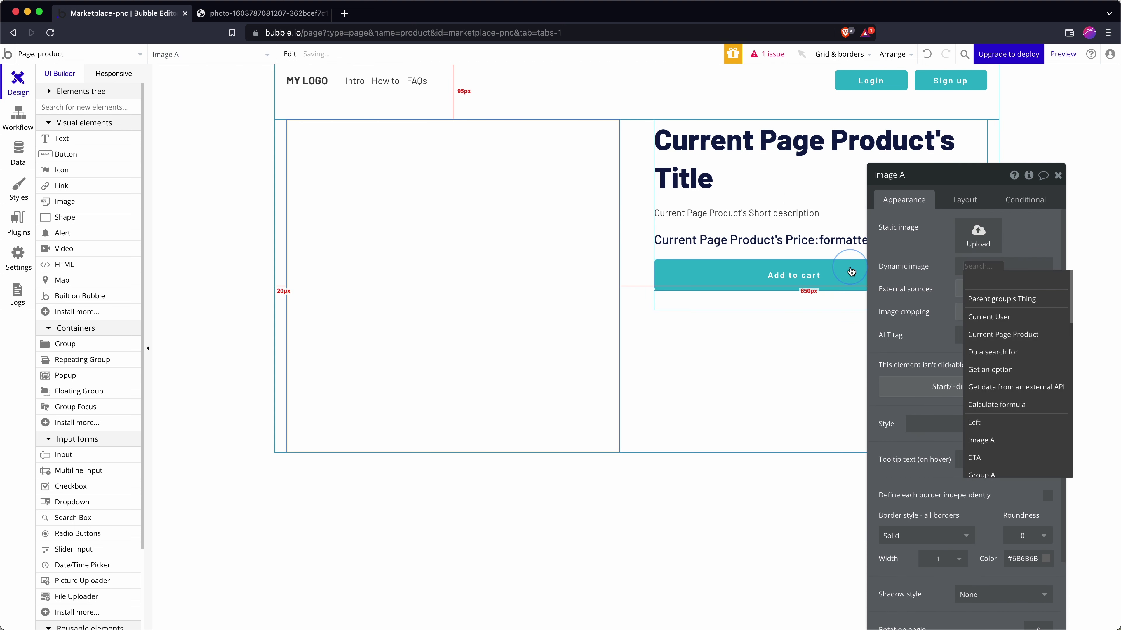
left_click(1029, 336)
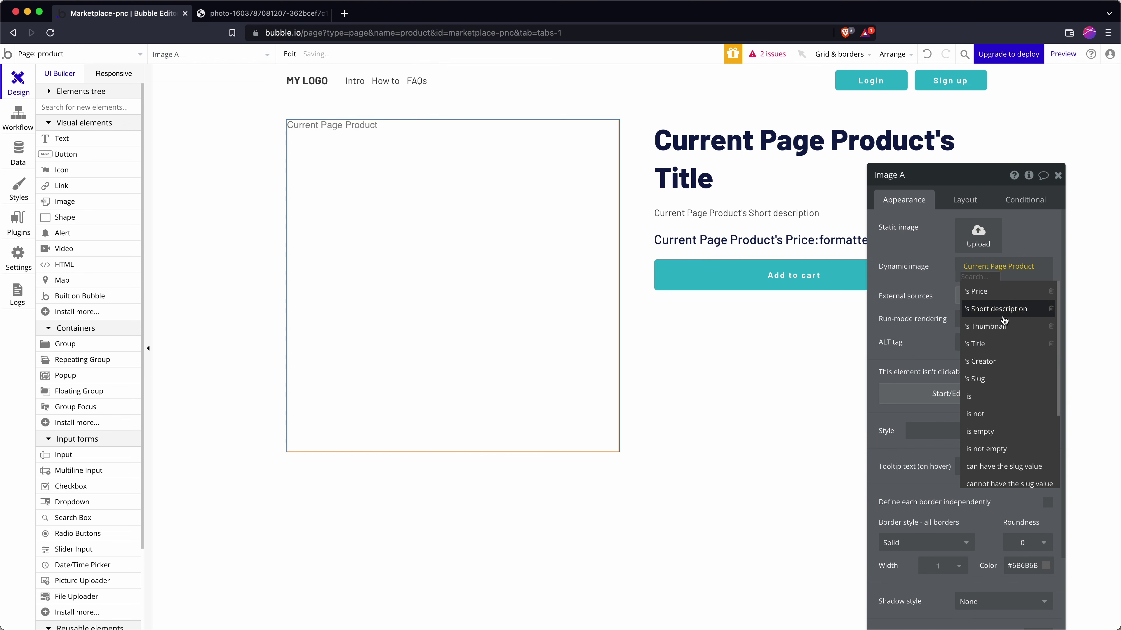
left_click(1001, 329)
- Set the image's ALT tag to Current Page Product's Title followed by the word "thumbnail"
left_click(985, 341)
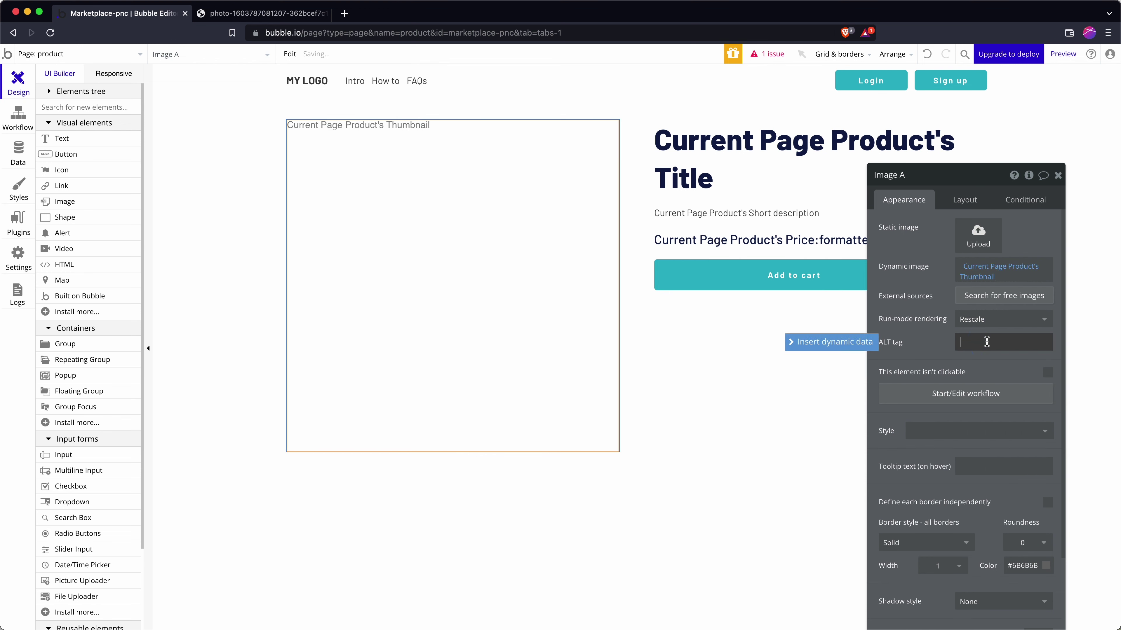
left_click(833, 344)
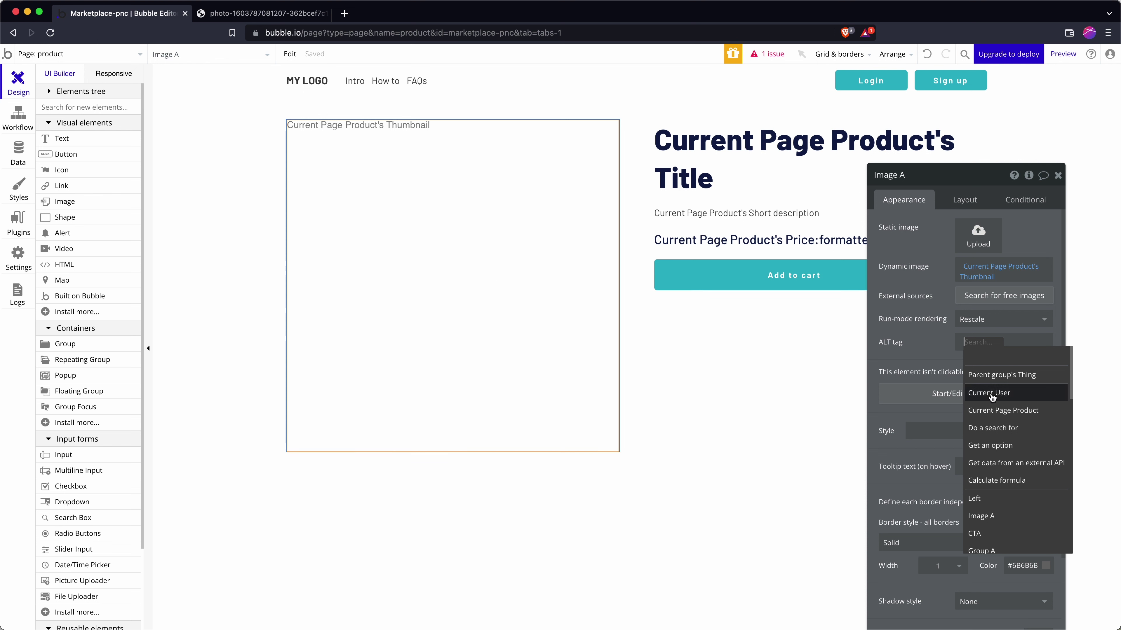
left_click(1013, 411)
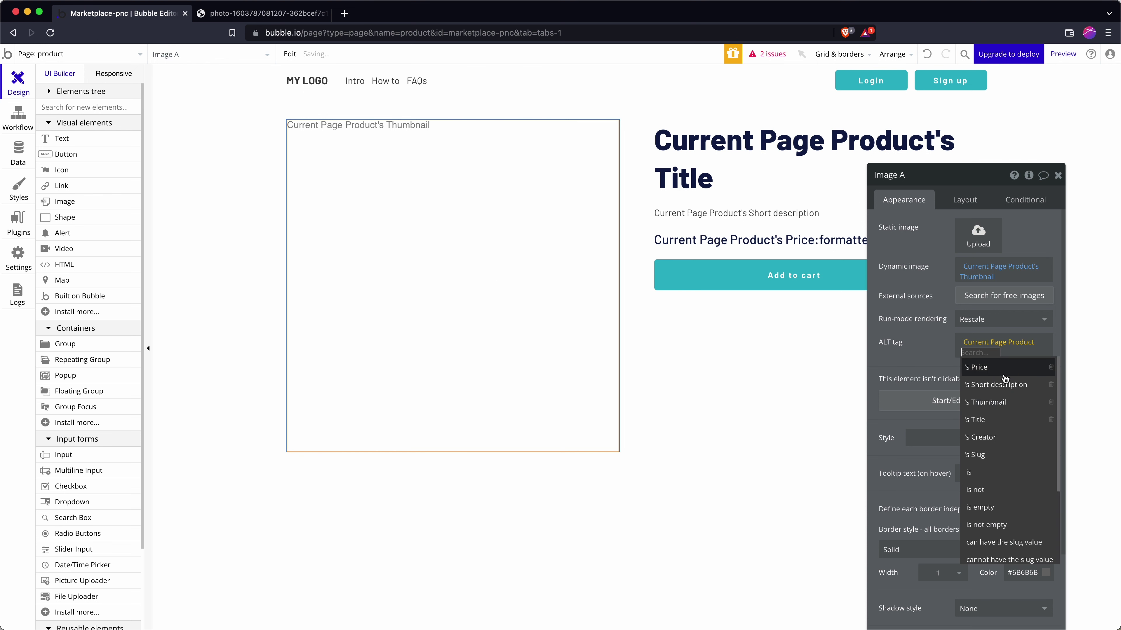
left_click(988, 429)
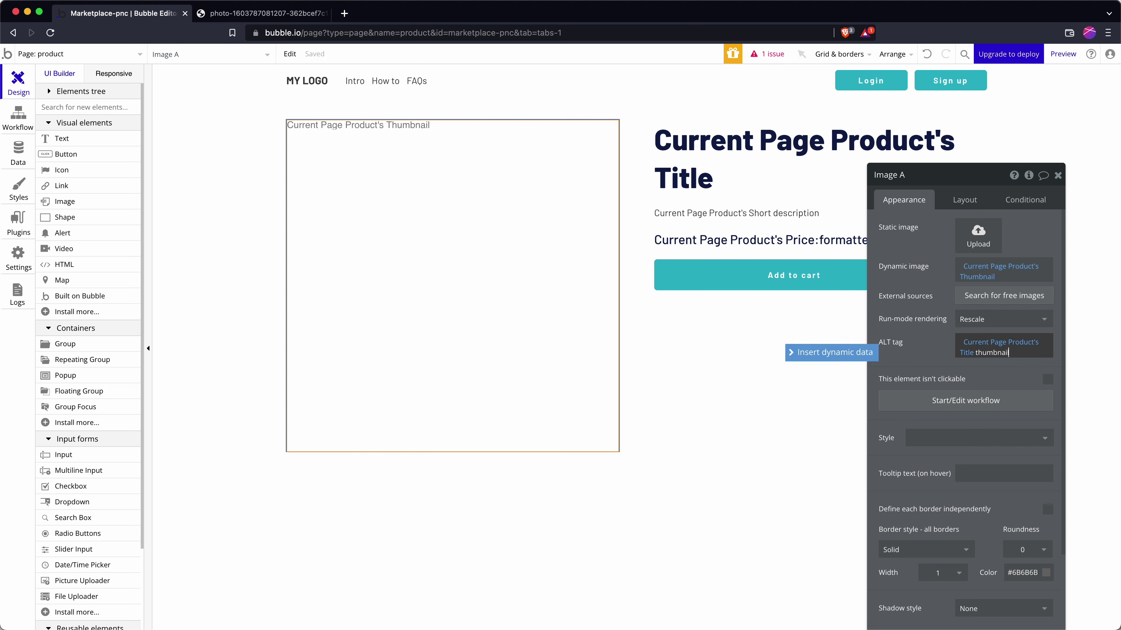
left_click(993, 361)
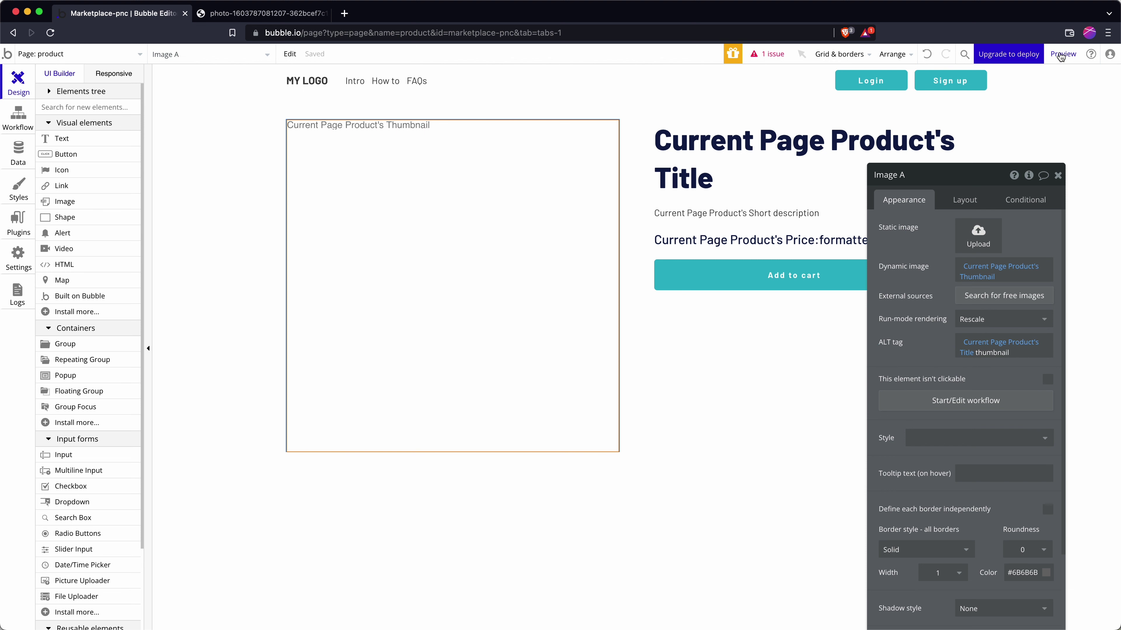
- Preview the product page and examine the product identifier and debug parameter in its URL
left_click(1061, 55)
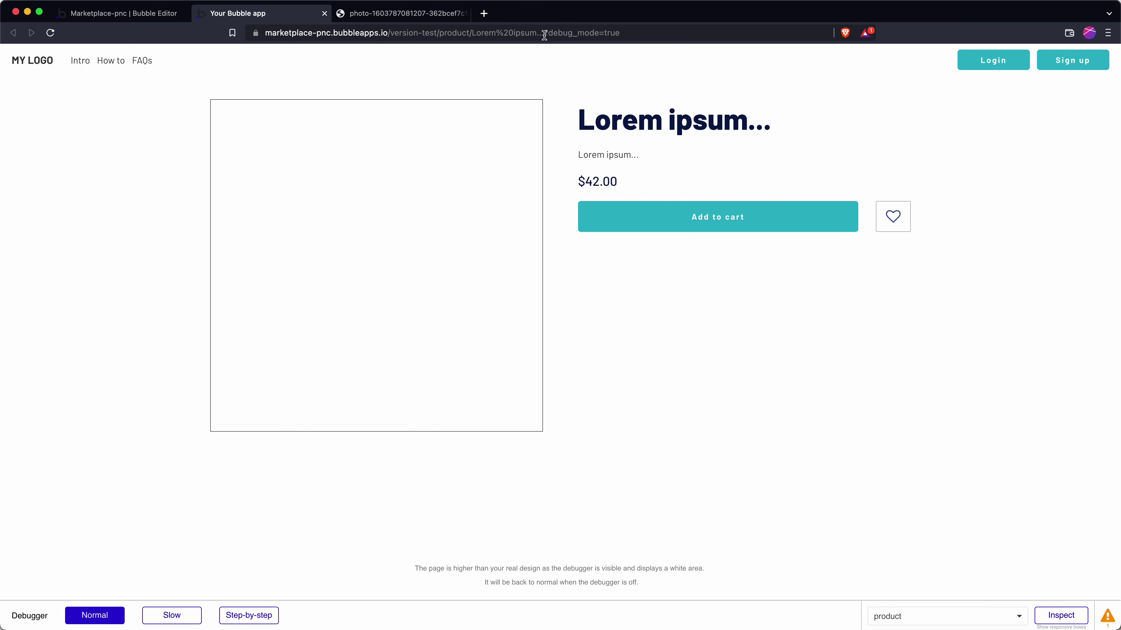
left_click_drag(544, 35, 655, 33)
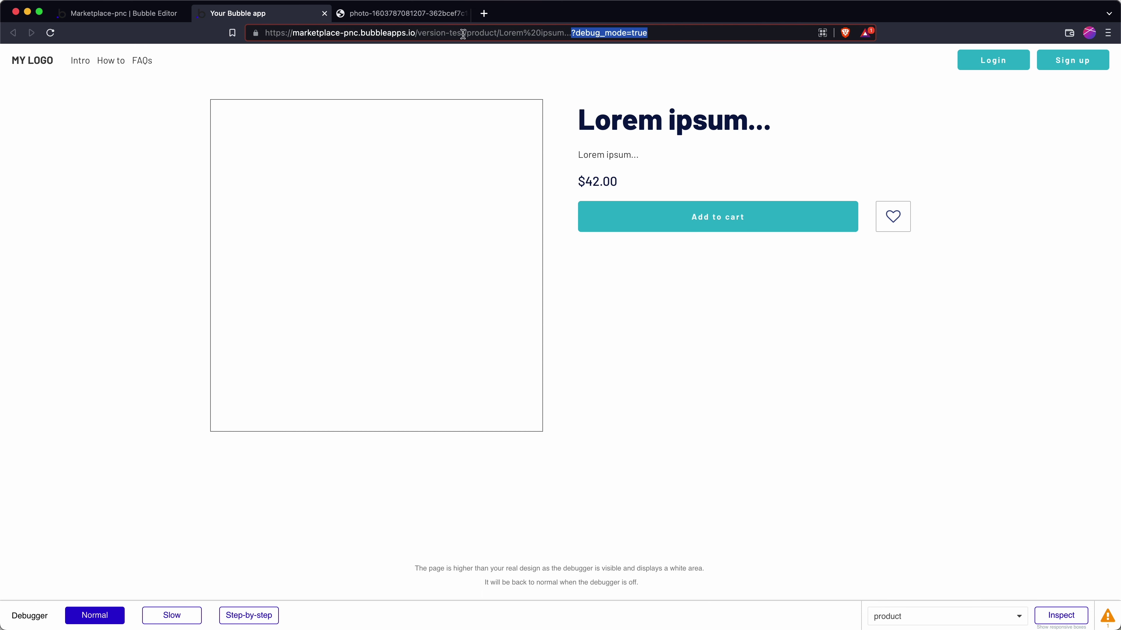
left_click_drag(499, 31, 565, 32)
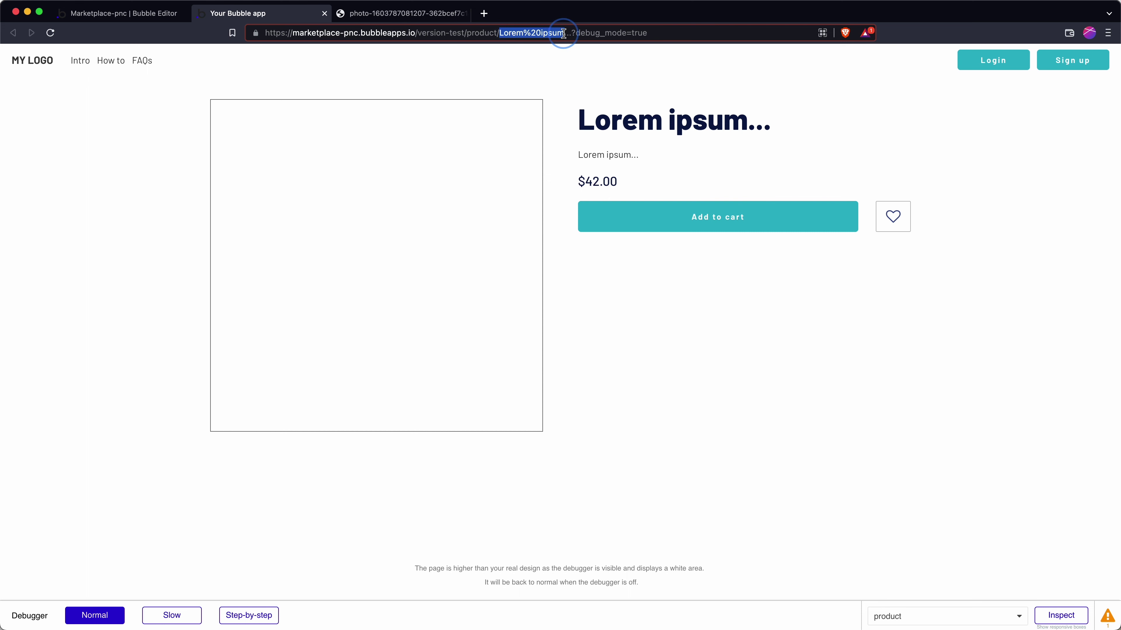
left_click(560, 34)
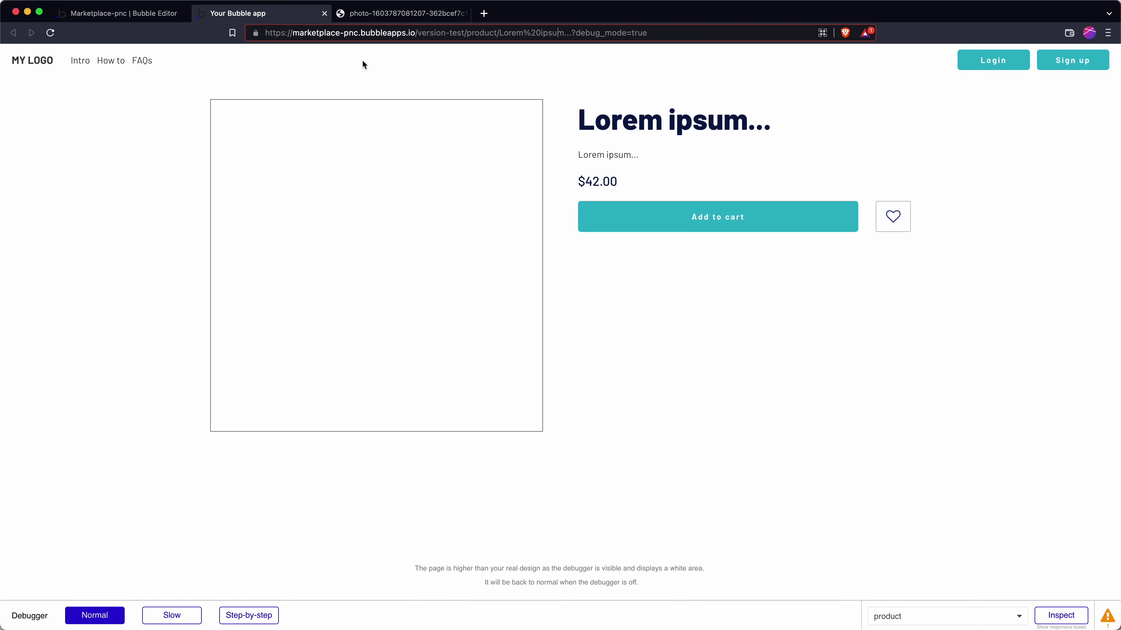
- Check the All Products entries in the app data against the previewed product page, and return to the editor
left_click(94, 14)
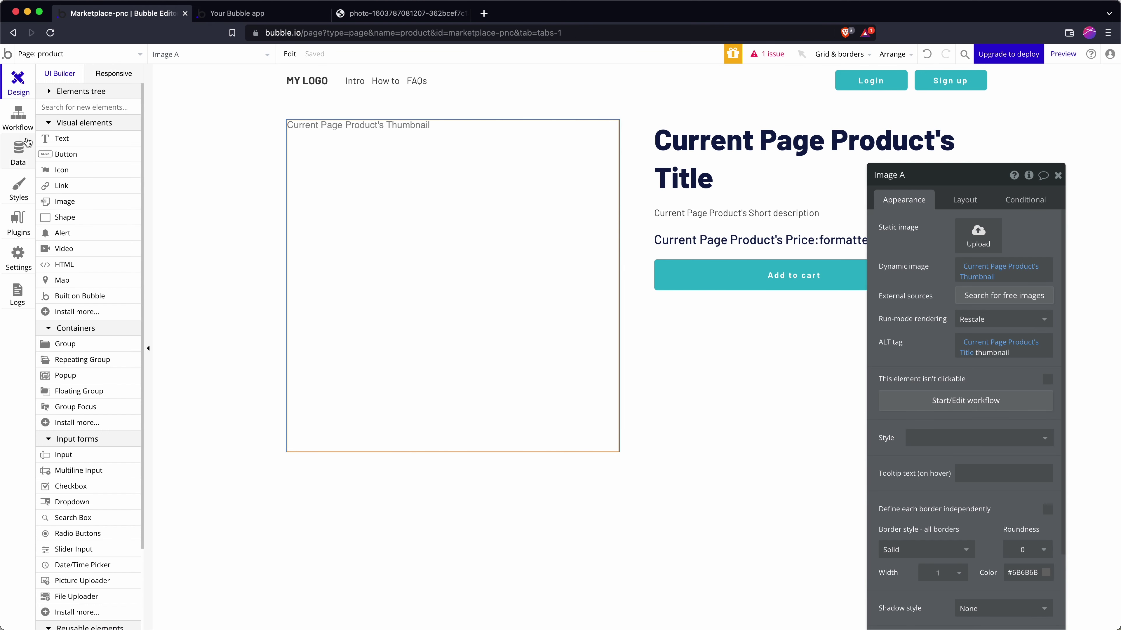
left_click(25, 148)
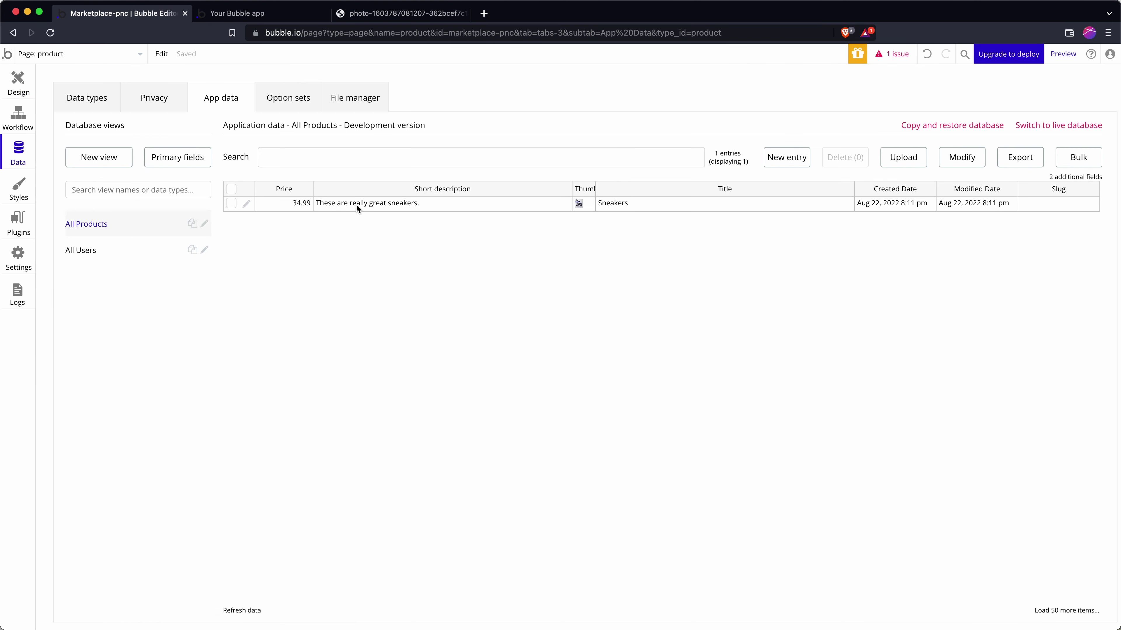
left_click(252, 14)
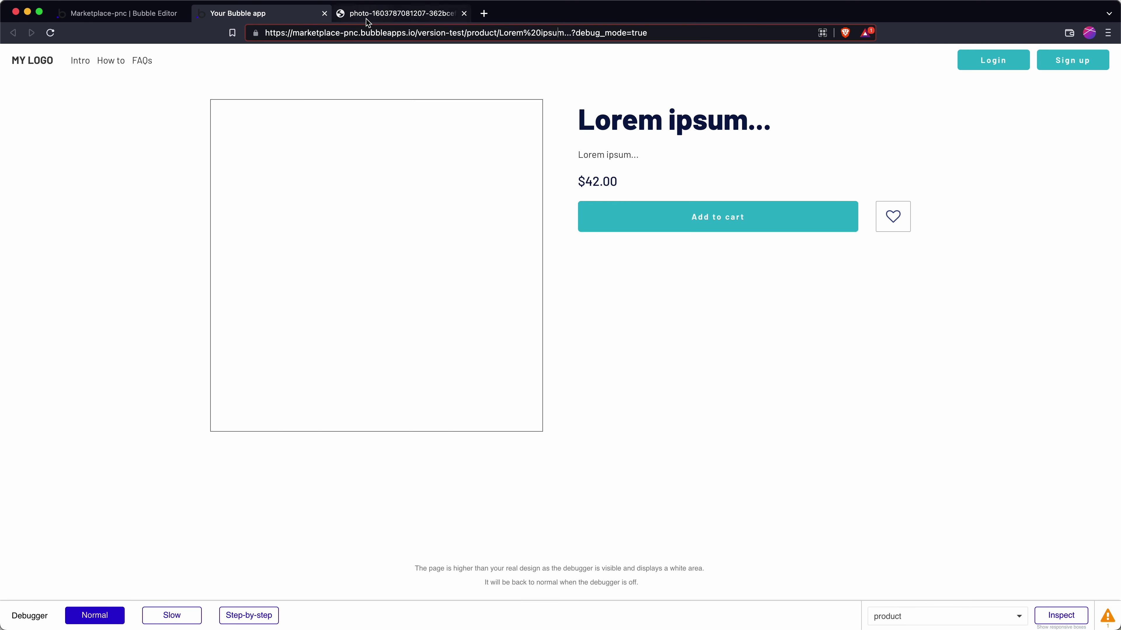
left_click(148, 16)
- Open the index page and draw a repeating group about 850 px wide and 220 px high below the welcome section
left_click(80, 54)
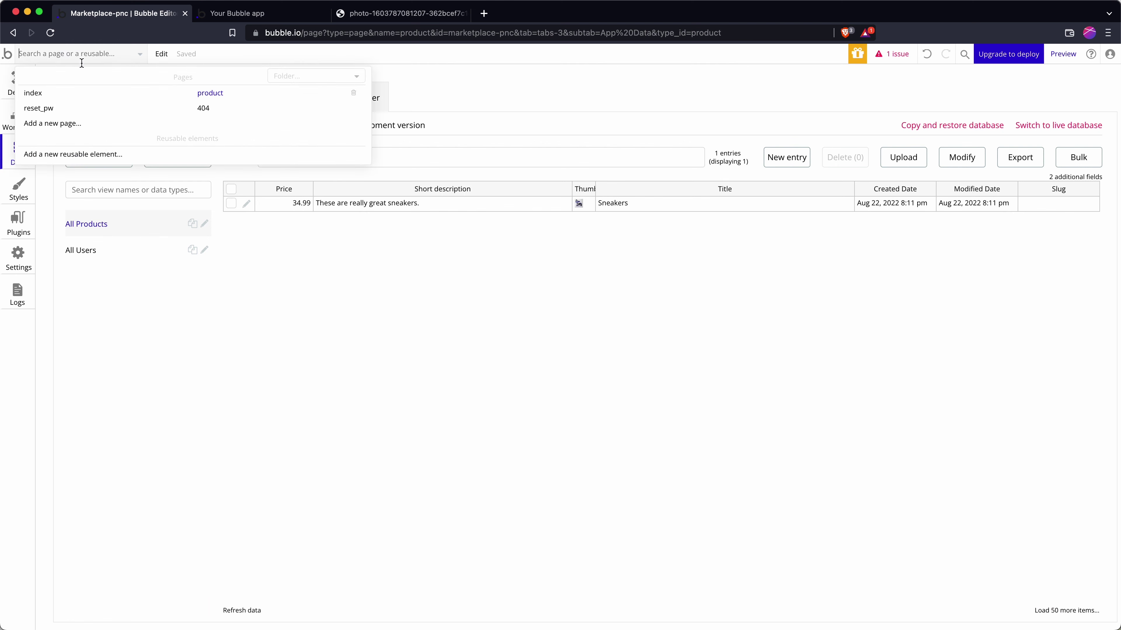
left_click(52, 93)
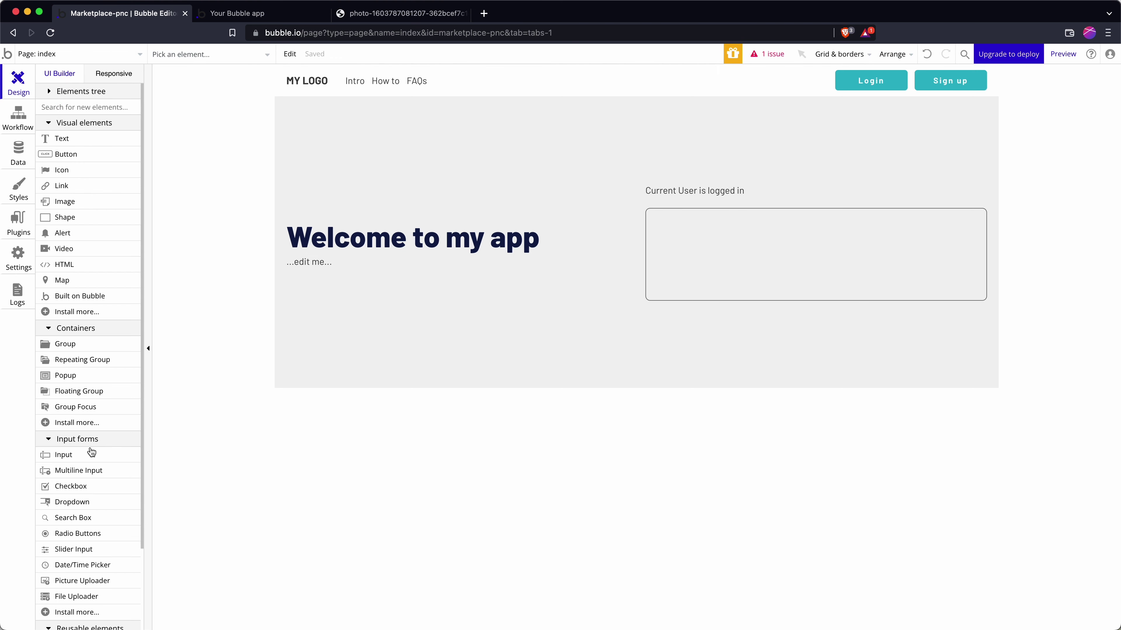
left_click(66, 359)
mouse_move(370, 420)
left_mouse_down()
mouse_move(818, 533)
mouse_move(883, 566)
left_mouse_up()
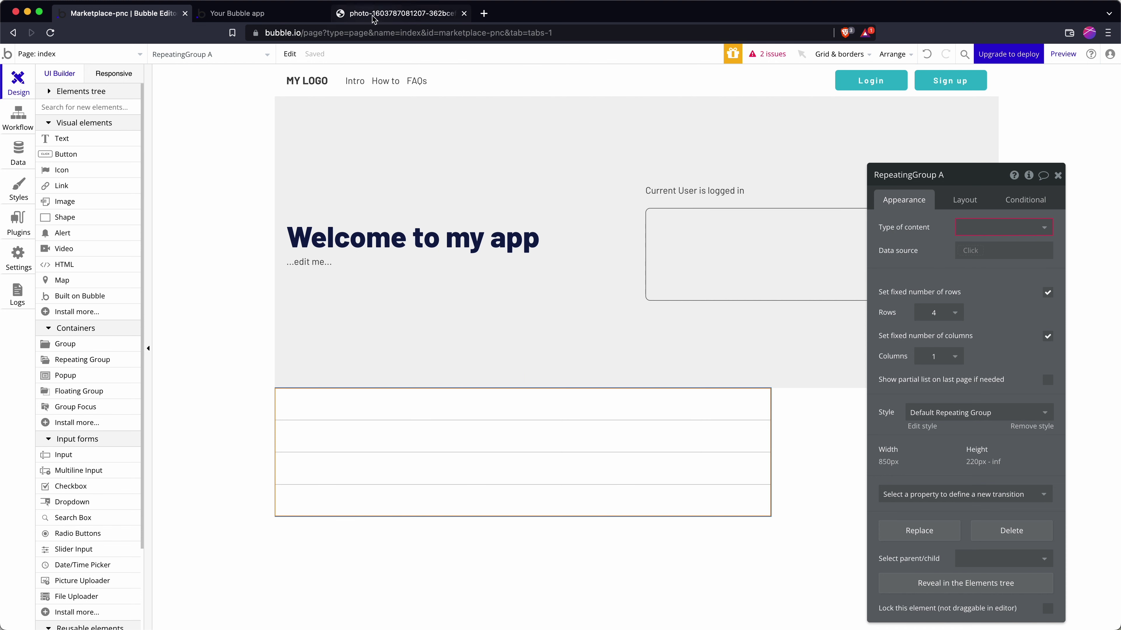
- Inspect the product segment of the previewed page's URL again and return to the index page in the editor
left_click(386, 13)
left_click(281, 13)
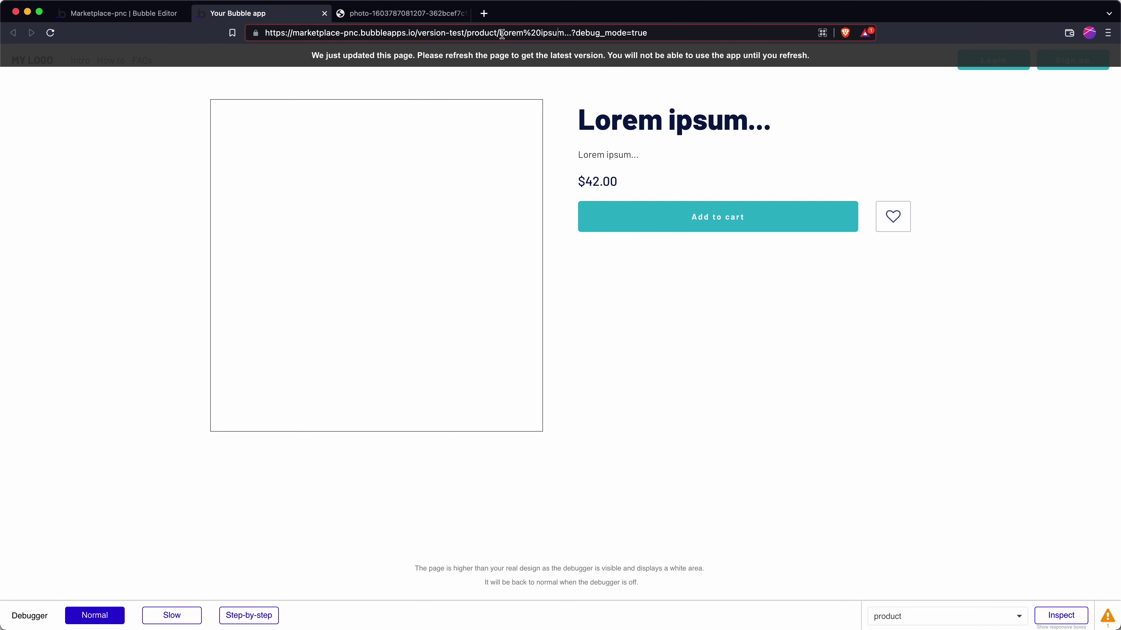
left_click_drag(500, 33, 571, 34)
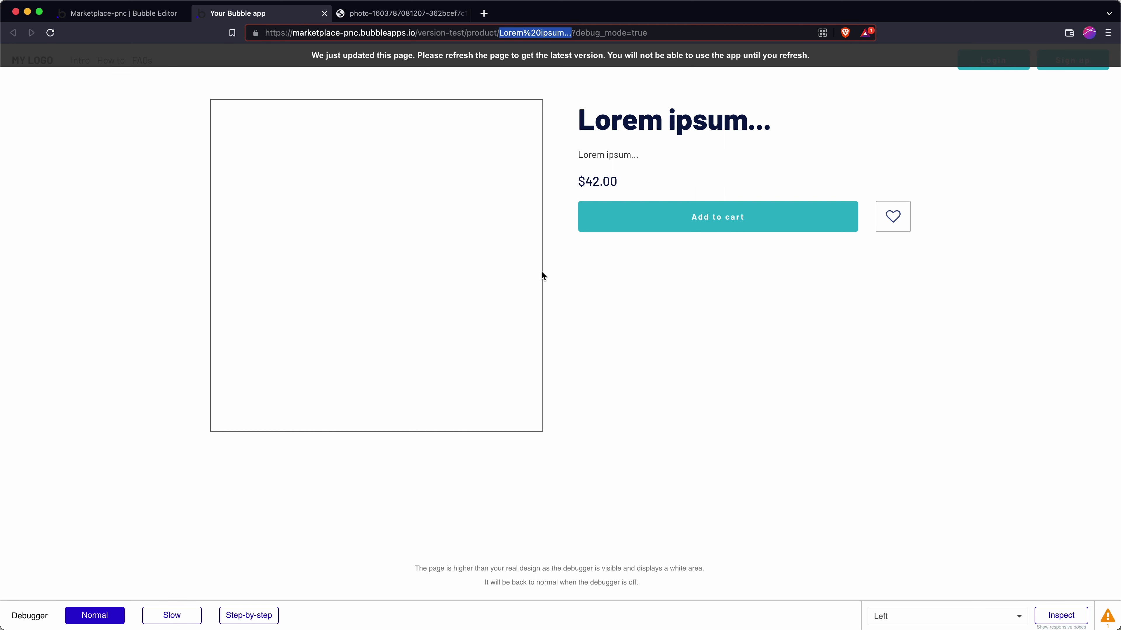
left_click(120, 15)
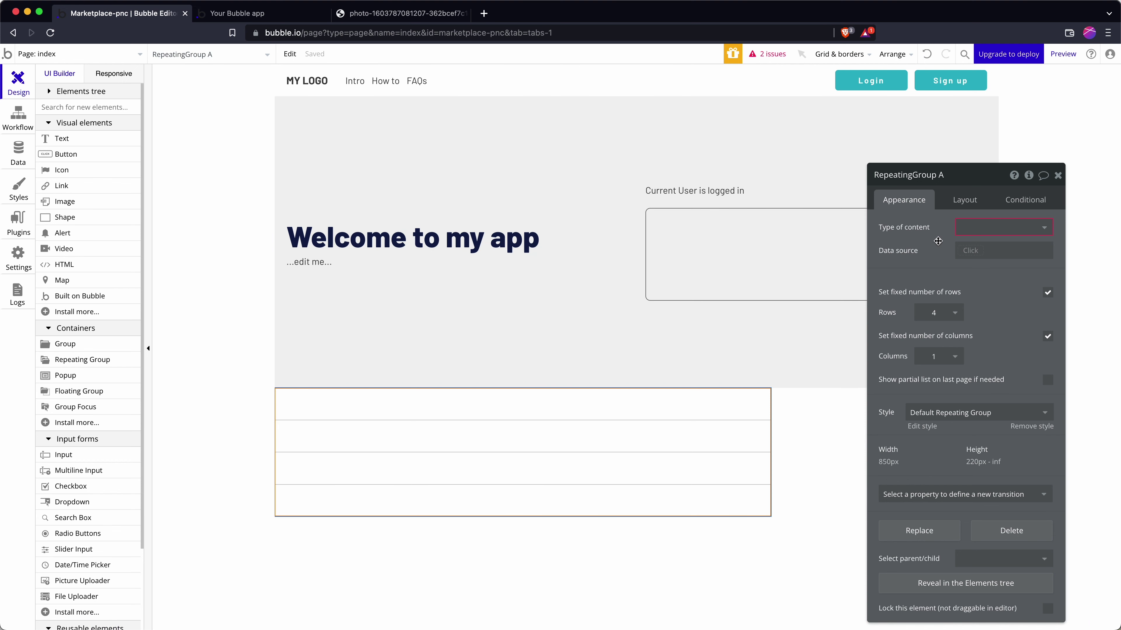
- Set the repeating group's content type to Product and its data source to a search for Products
left_click(991, 227)
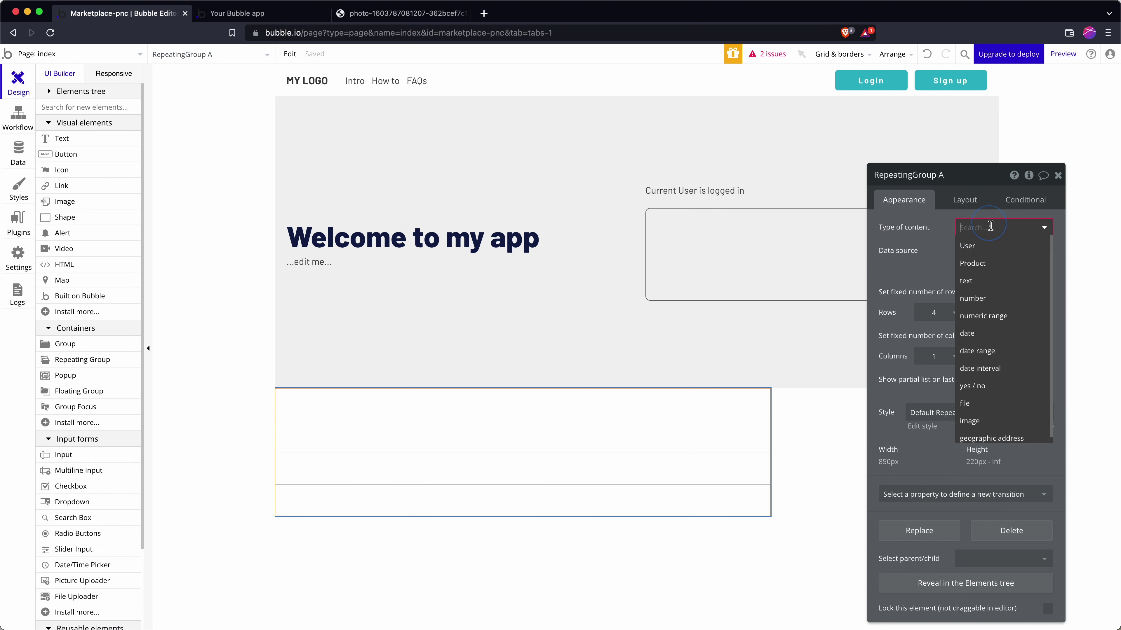
left_click(982, 262)
left_click(971, 252)
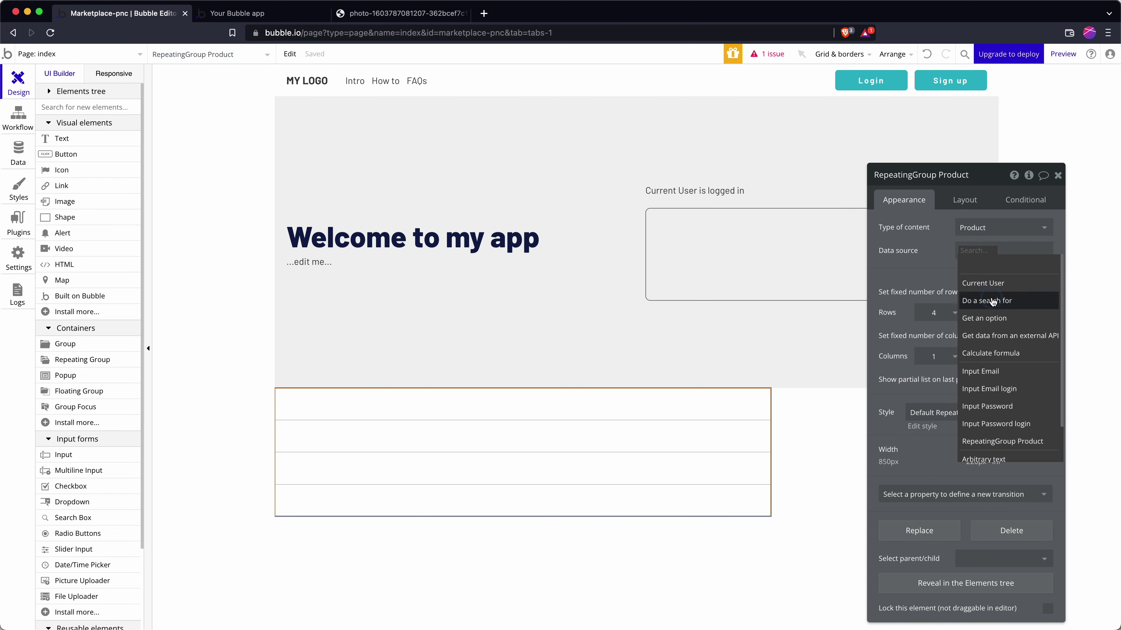
left_click(992, 302)
left_click(820, 203)
left_click(791, 238)
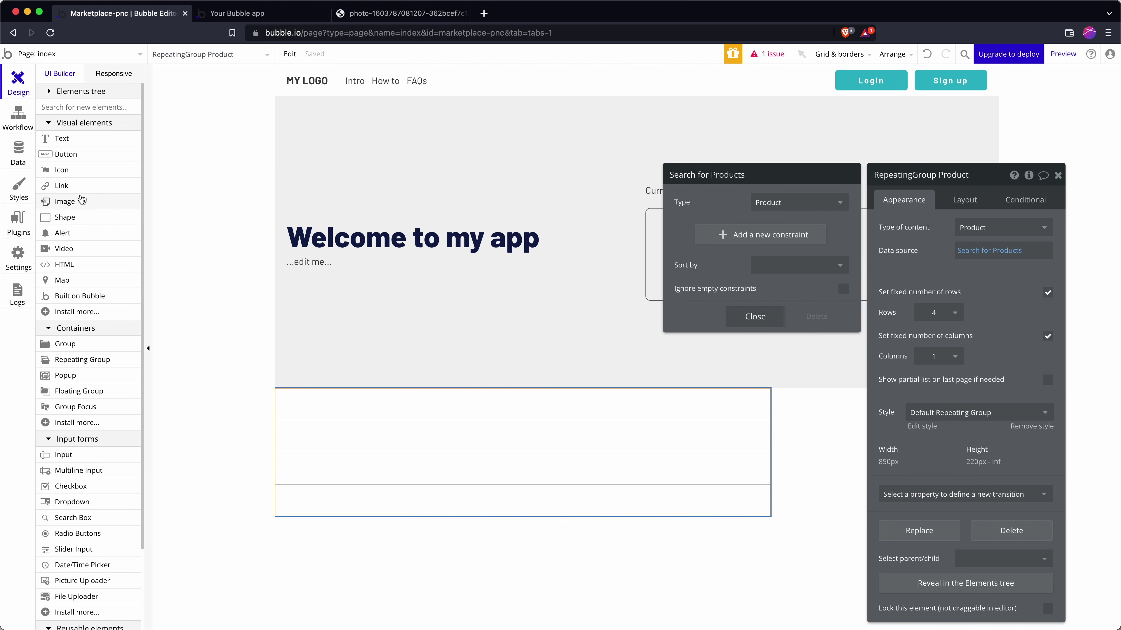
- Draw a link about 360 px wide and 18 px high in the repeating group's first cell, showing Current cell's Product's Title
left_click(82, 186)
left_click_drag(363, 401, 573, 411)
left_click(816, 226)
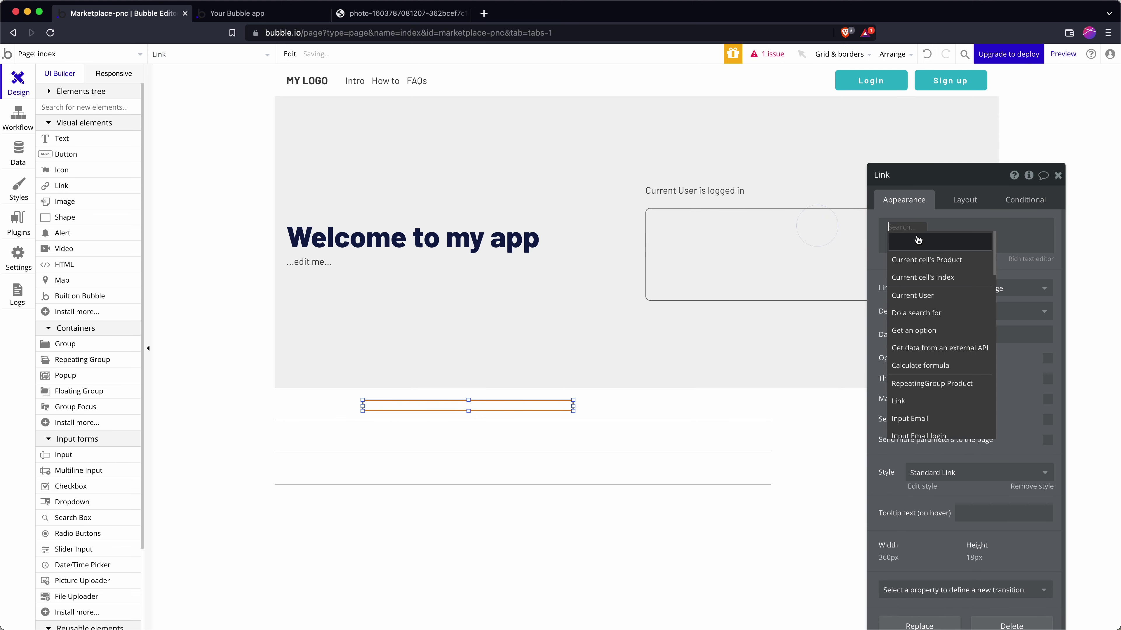
left_click(927, 260)
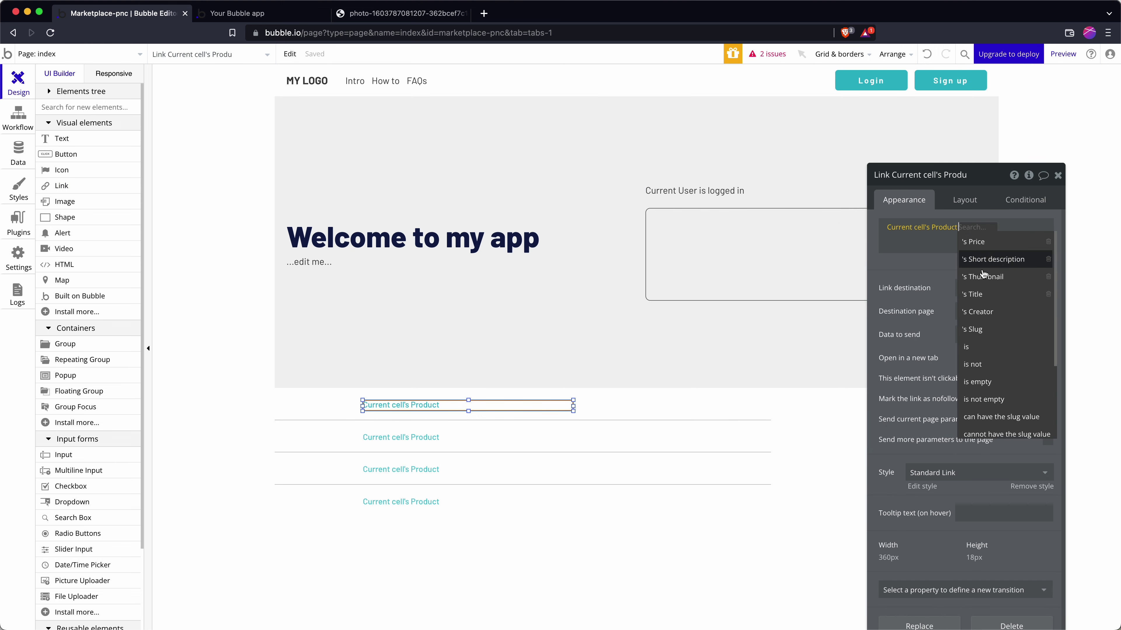
left_click(980, 294)
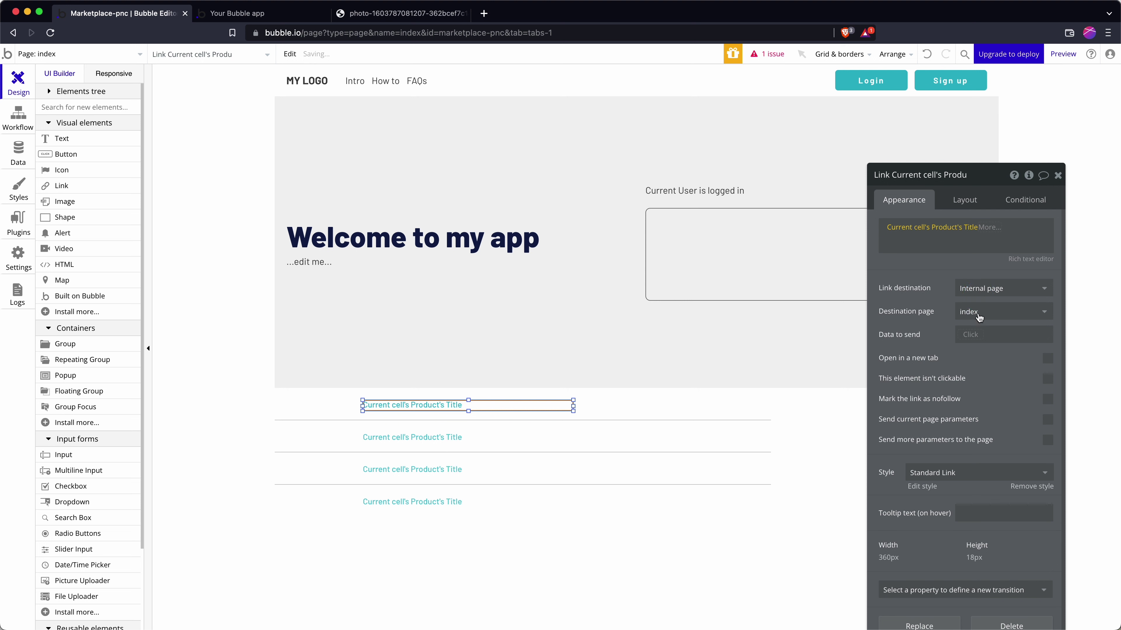
- Set the link's destination page to product and its data to send to Current cell's Product
left_click(997, 311)
left_click(985, 345)
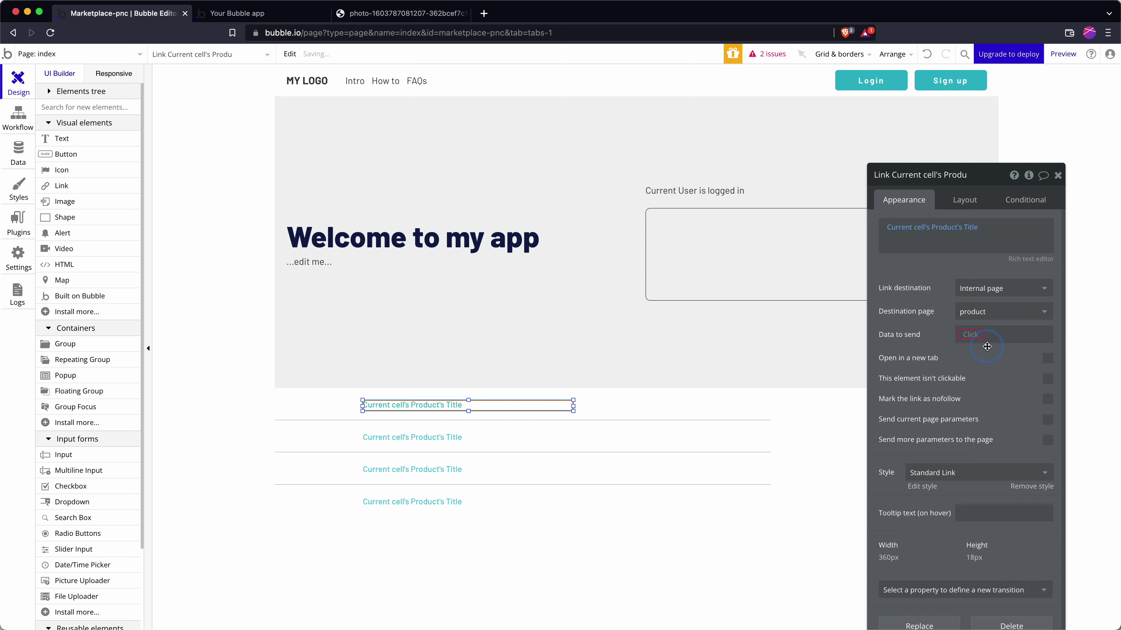
left_click(971, 335)
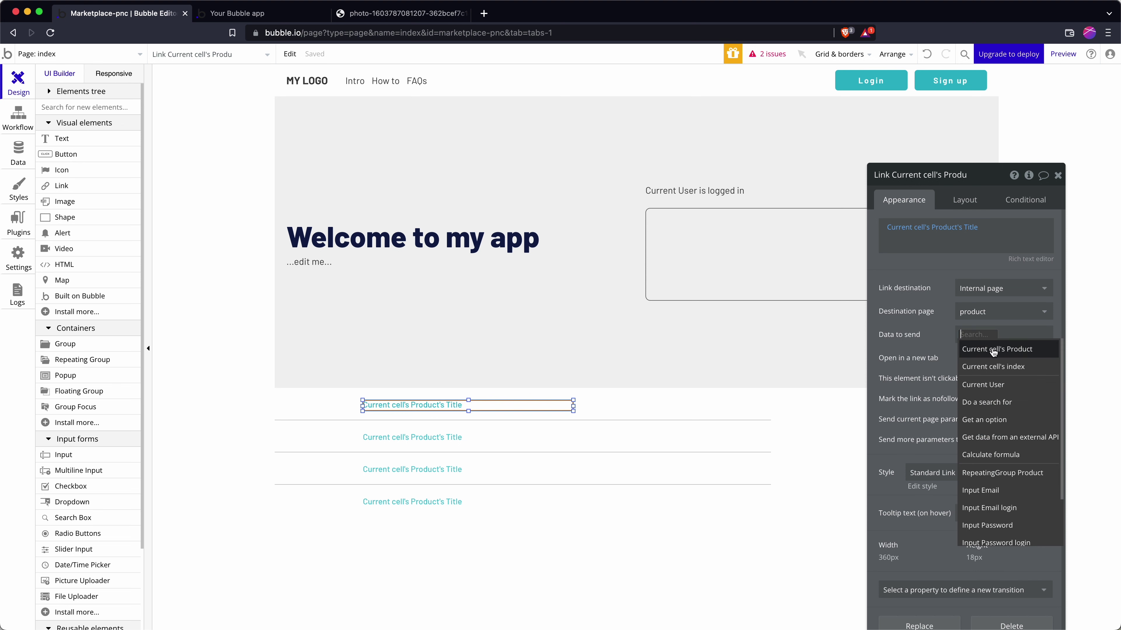
left_click(993, 349)
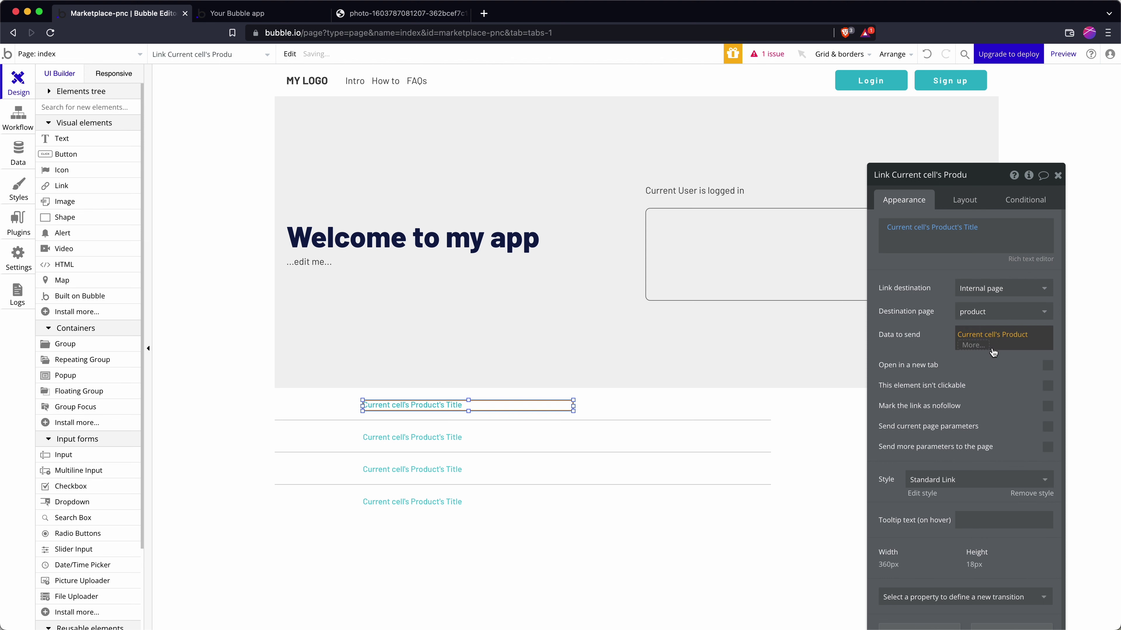
left_click(623, 430)
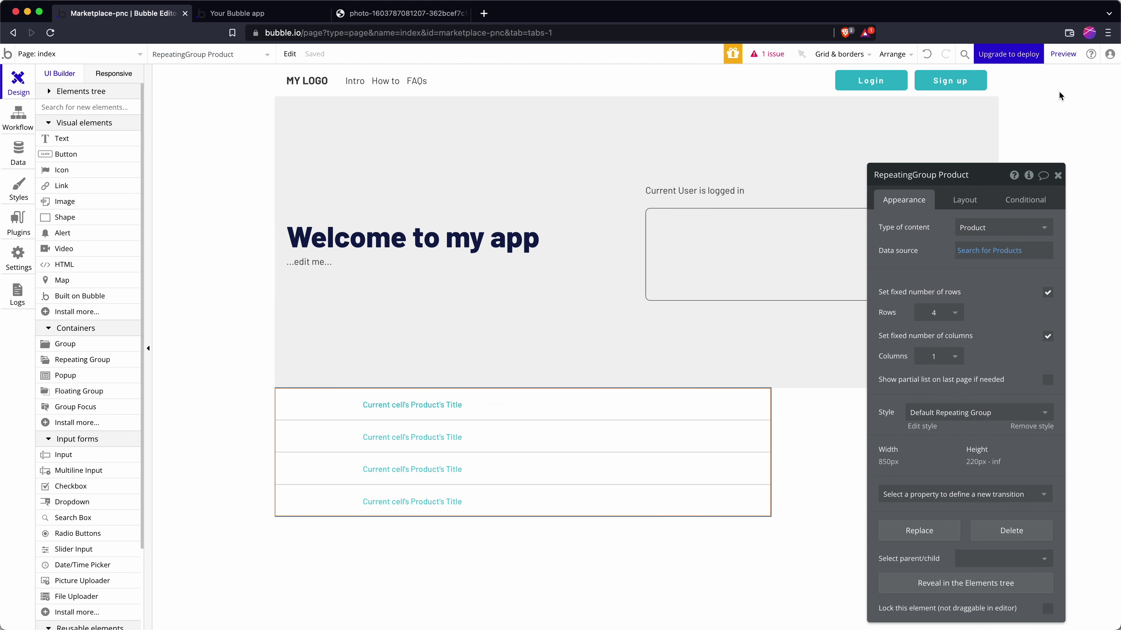
- Preview the index page and follow the Sneakers link to its product page
left_click(1058, 54)
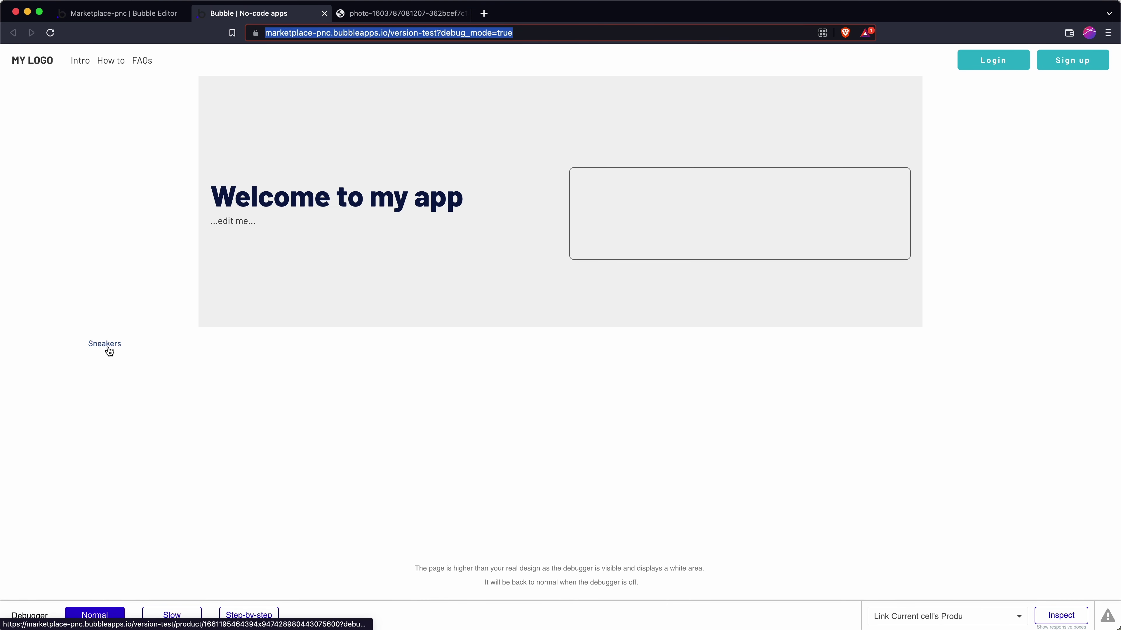
left_click(108, 348)
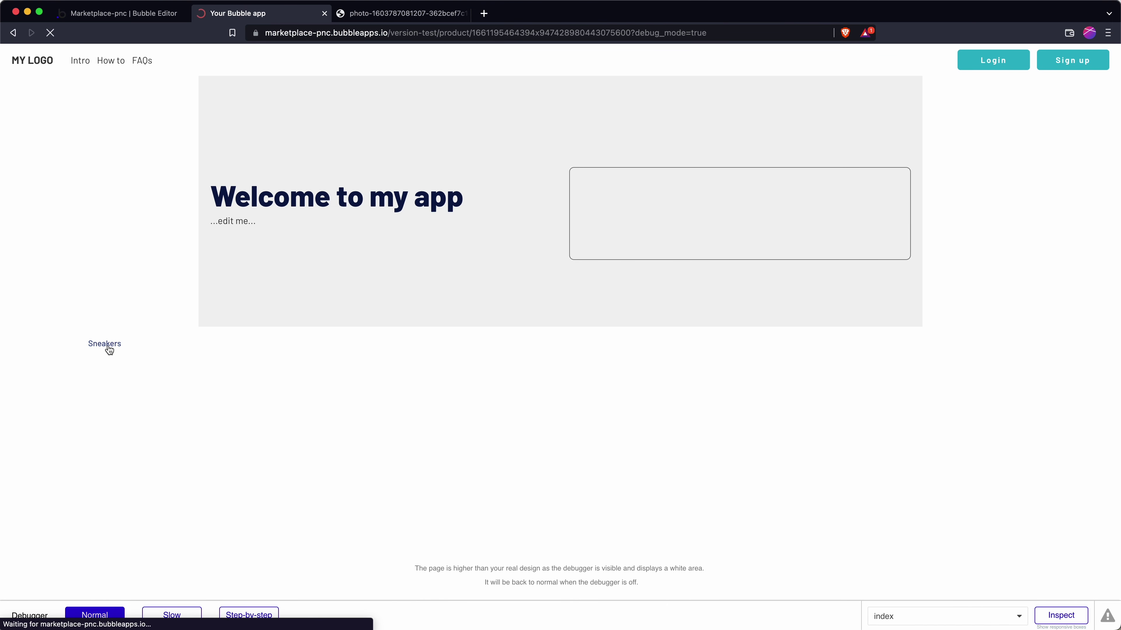